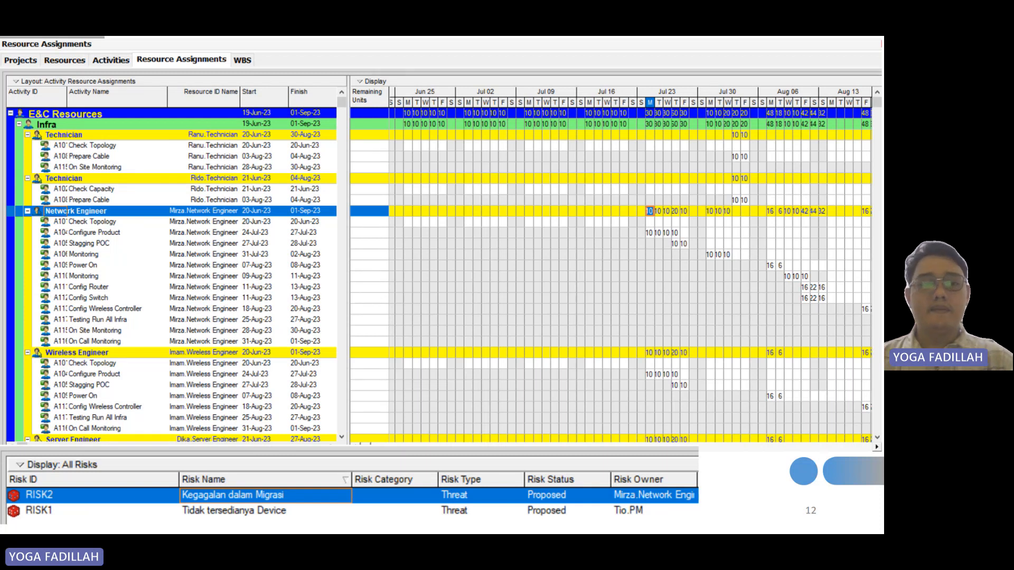
pyautogui.press('Right')
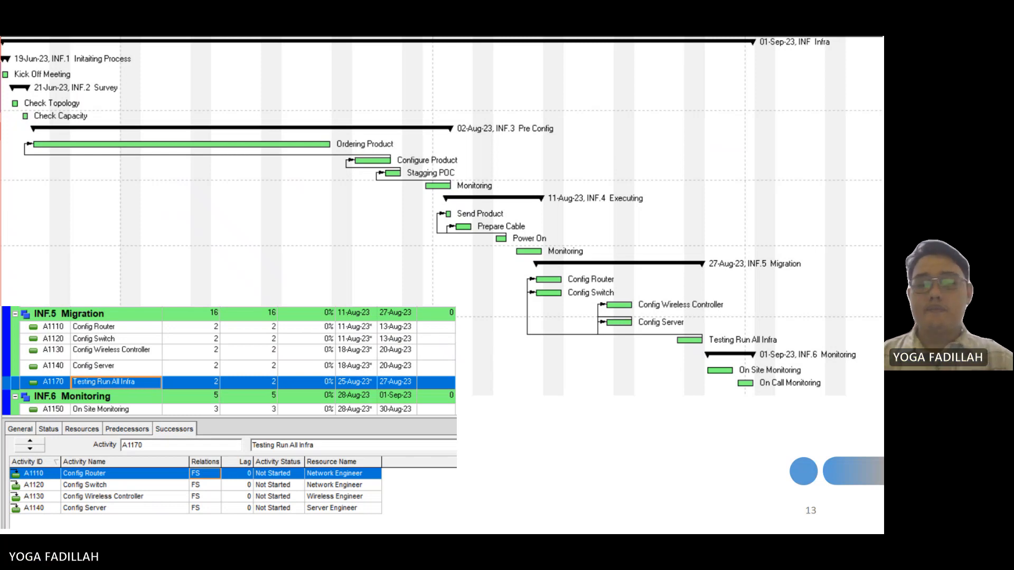
pyautogui.press('Right')
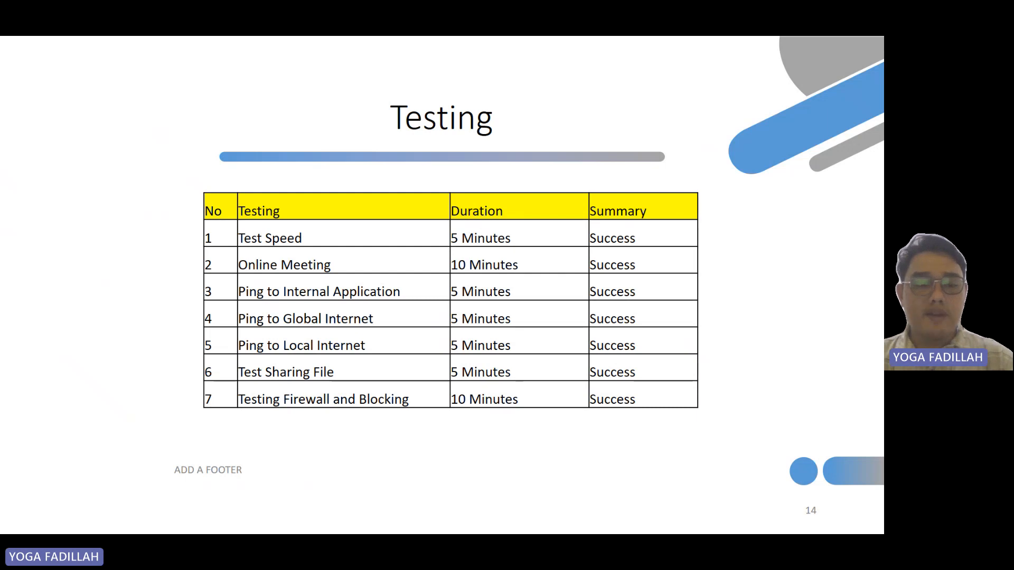
# - Switch from the slide show to the Primavera P6 Professional window
pyautogui.hotkey('alt', 'Tab')
pyautogui.hotkey('alt', 'Tab')
pyautogui.hotkey('alt', 'Tab')
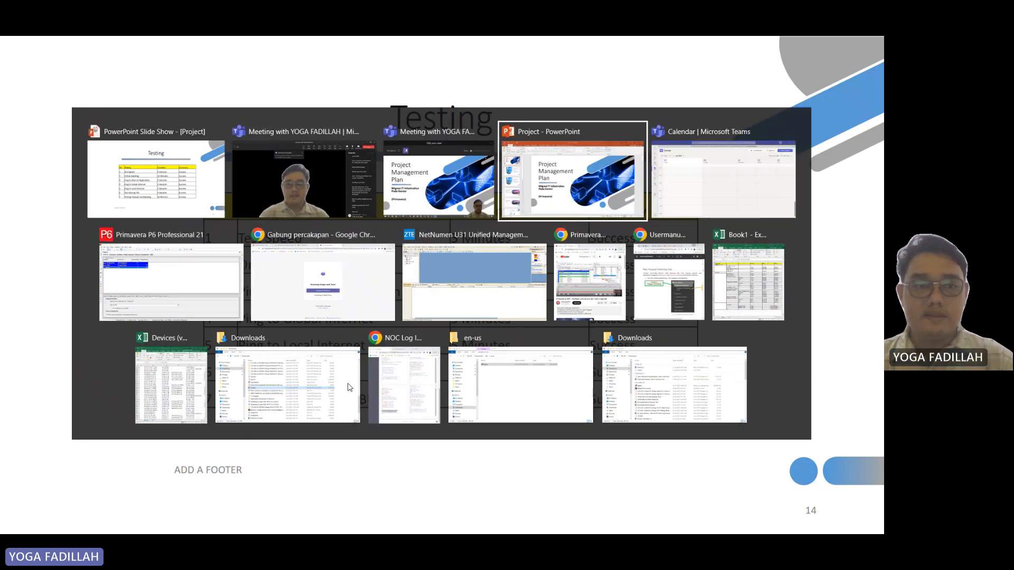
pyautogui.hotkey('alt', 'Tab')
pyautogui.hotkey('alt', 'Tab')
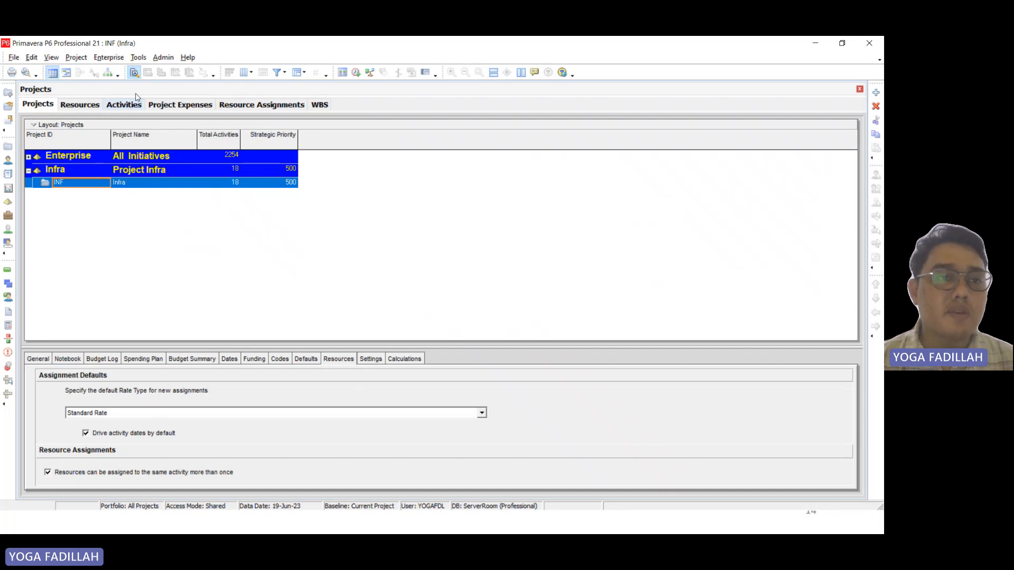
# - Add a new element under Infra in the Enterprise Project Structure
pyautogui.click(109, 58)
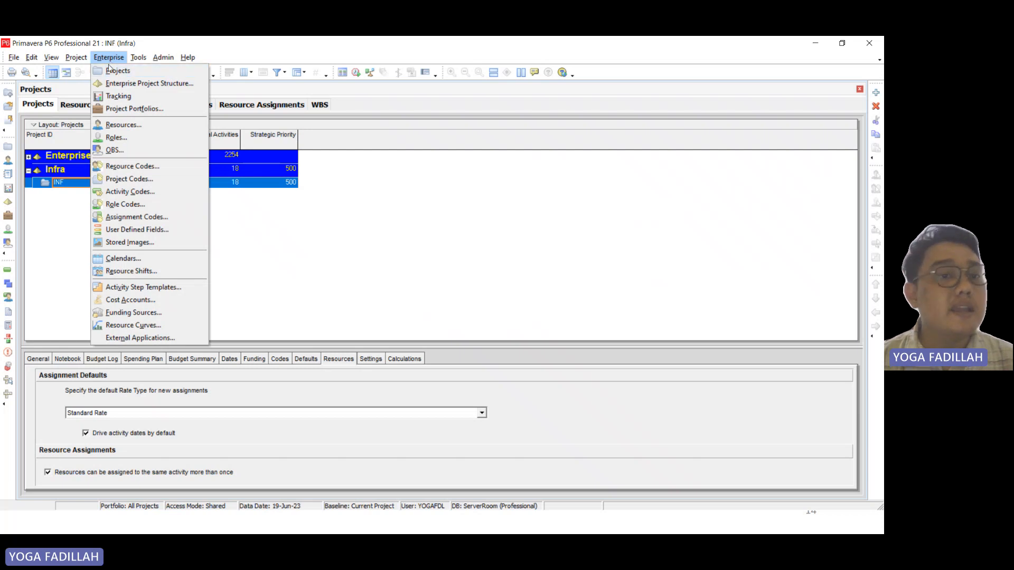
pyautogui.click(123, 84)
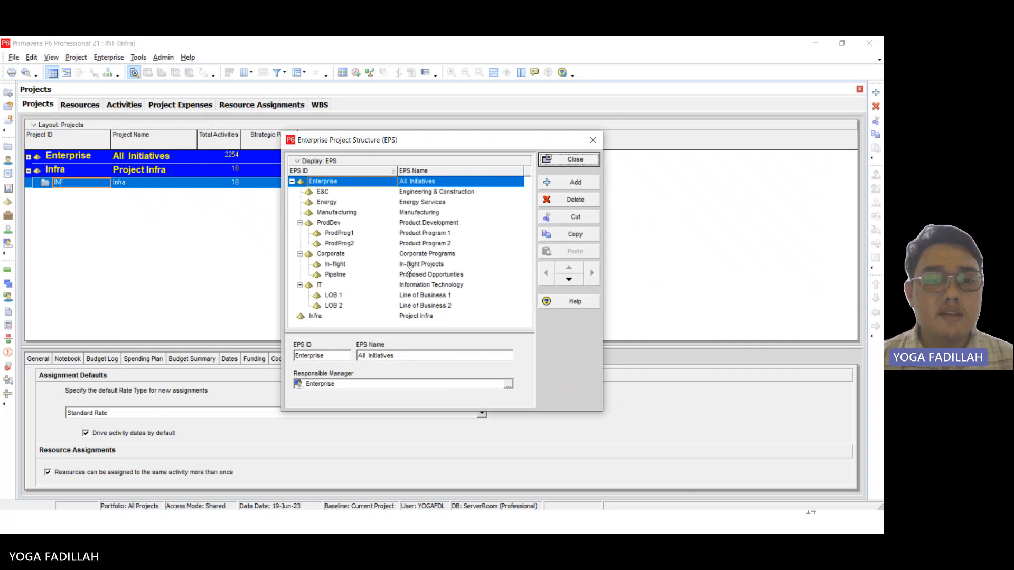
pyautogui.click(358, 317)
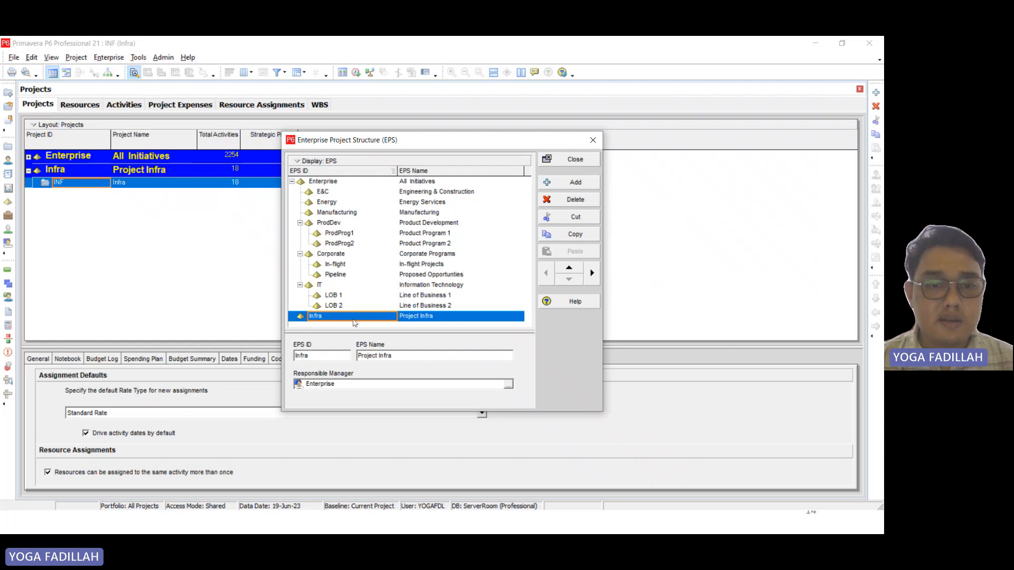
pyautogui.click(576, 182)
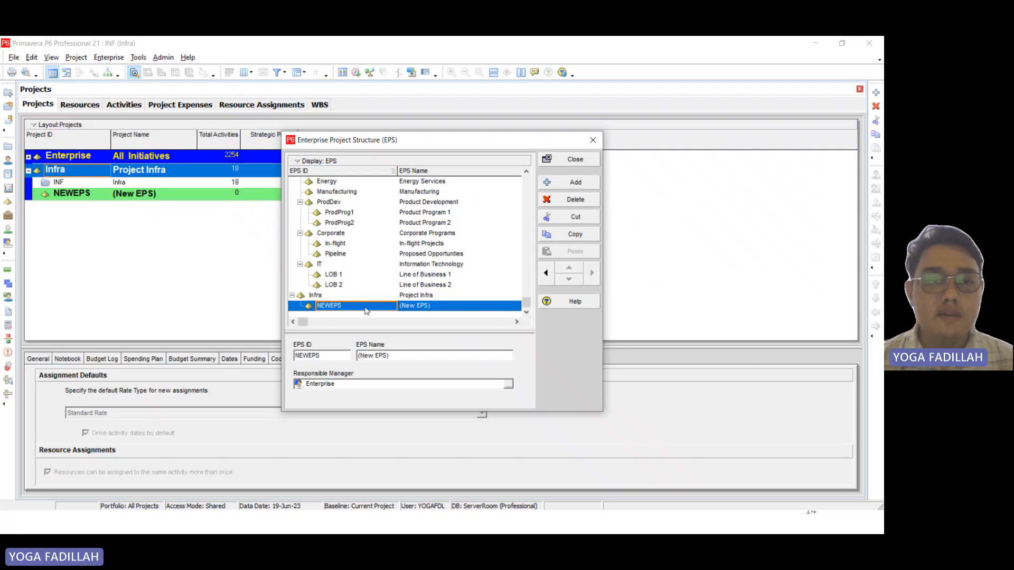
# - Set the new element's EPS ID to Web and promote it to the same level as Infra
pyautogui.click(344, 306)
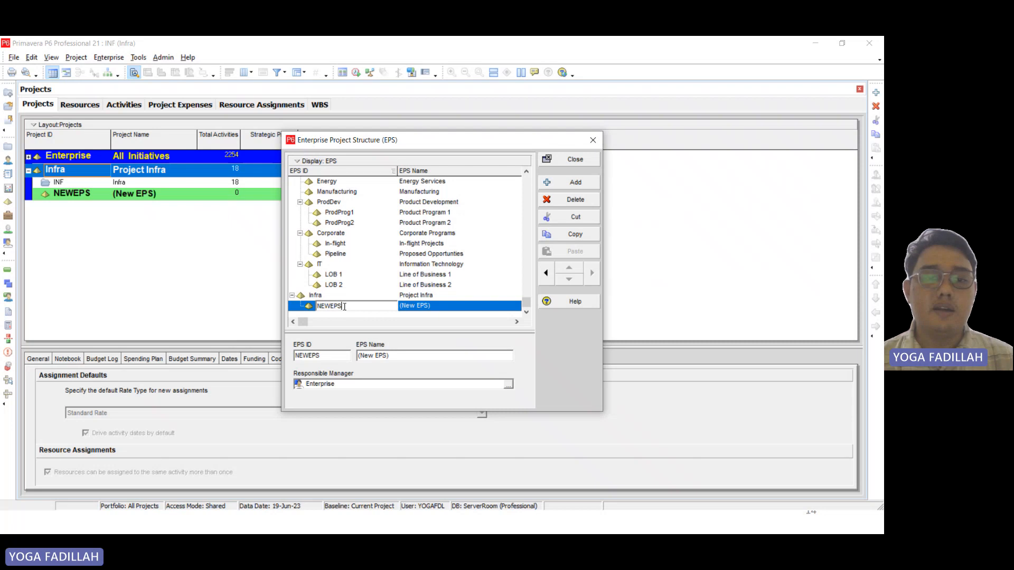
pyautogui.press('BackSpace')
pyautogui.press('BackSpace')
pyautogui.press('BackSpace')
pyautogui.press('BackSpace')
pyautogui.press('BackSpace')
pyautogui.press('BackSpace')
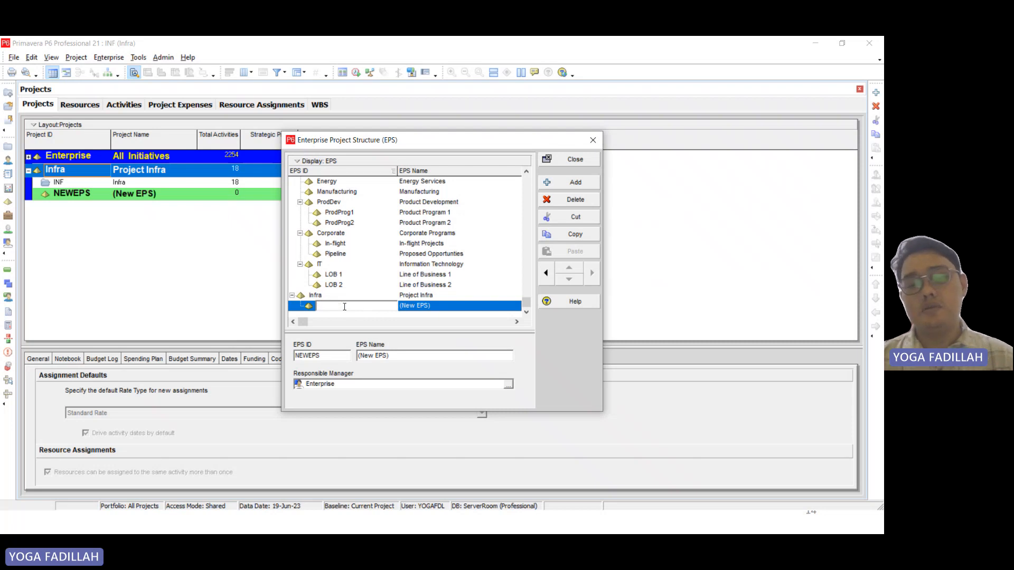
pyautogui.write('Web')
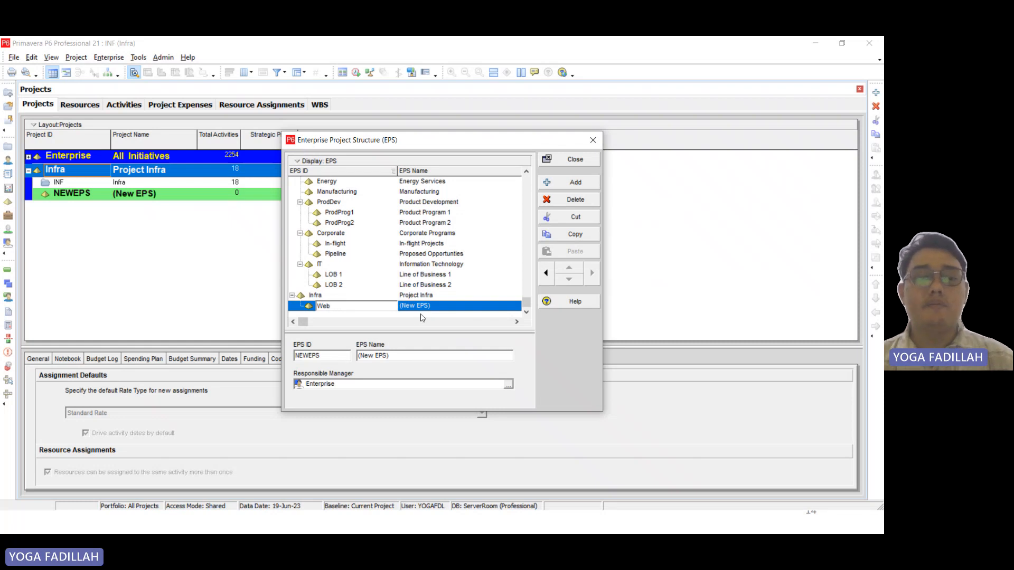
pyautogui.click(543, 270)
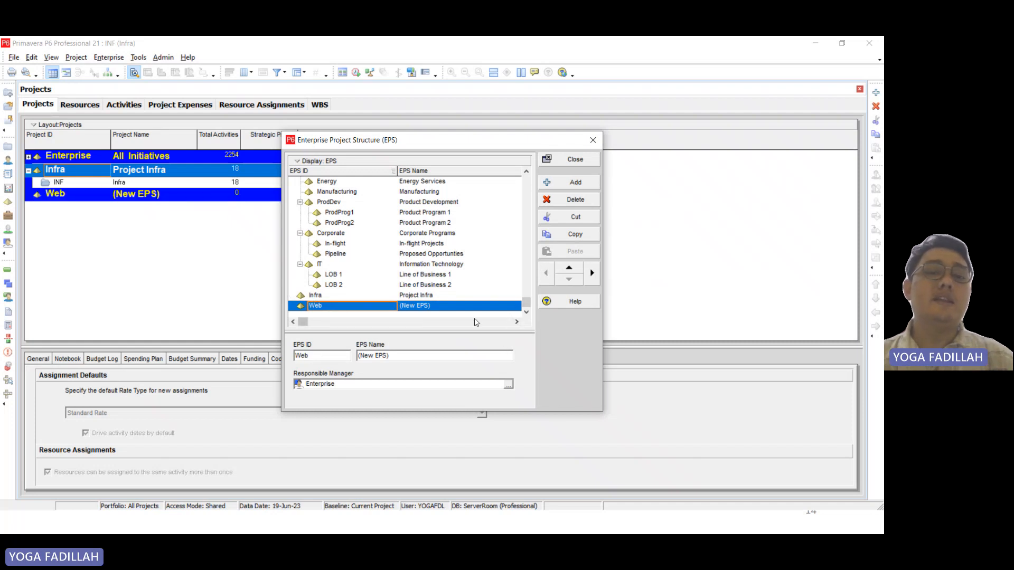
# - Set the EPS name of the Web element to Webbased
pyautogui.click(436, 305)
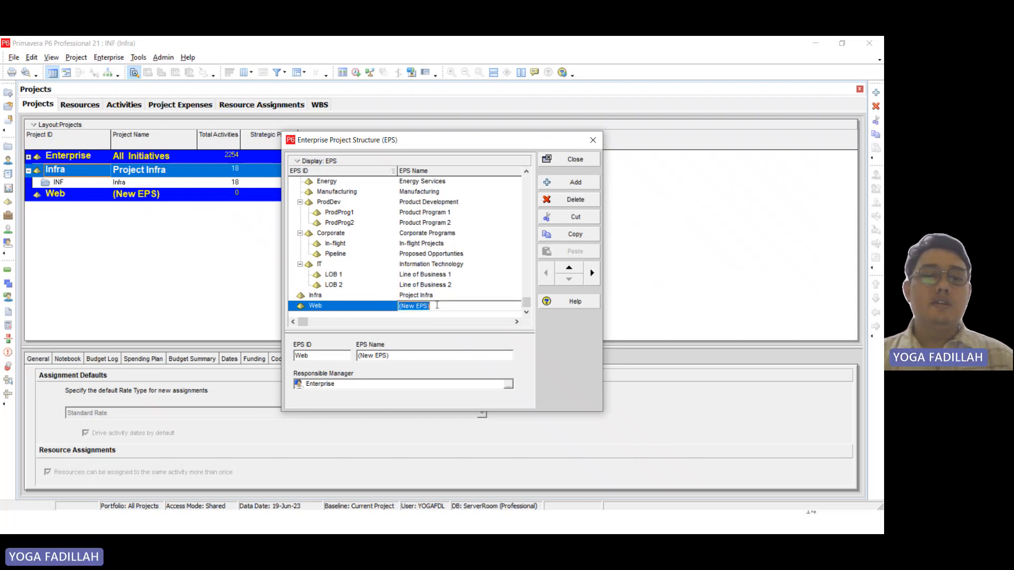
pyautogui.write('Webabs')
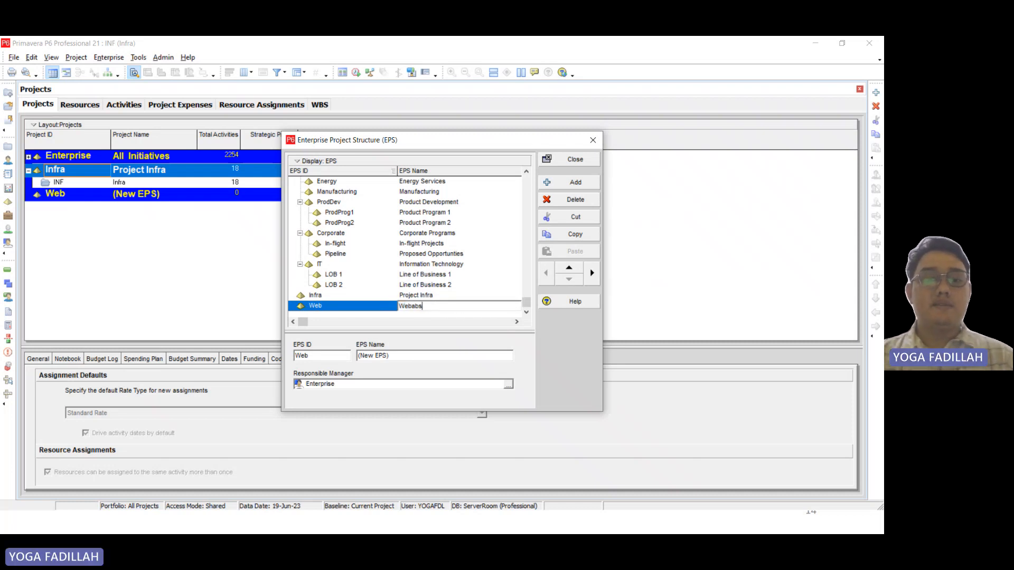
pyautogui.press('BackSpace')
pyautogui.press('BackSpace')
pyautogui.press('BackSpace')
pyautogui.write('based')
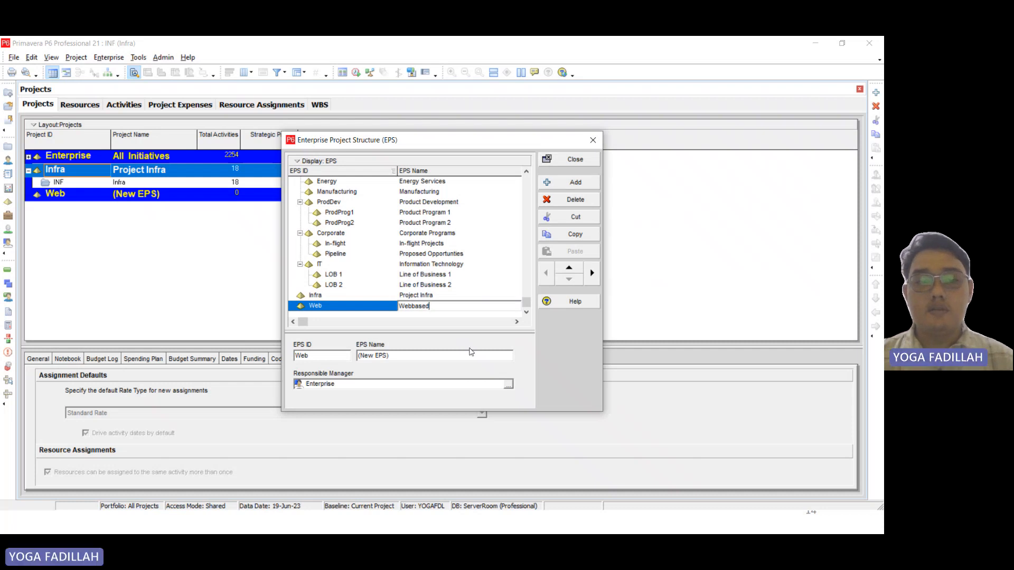
# - Assign Enterprise as the responsible manager of the Web element and close the Enterprise Project Structure
pyautogui.click(510, 386)
pyautogui.click(509, 386)
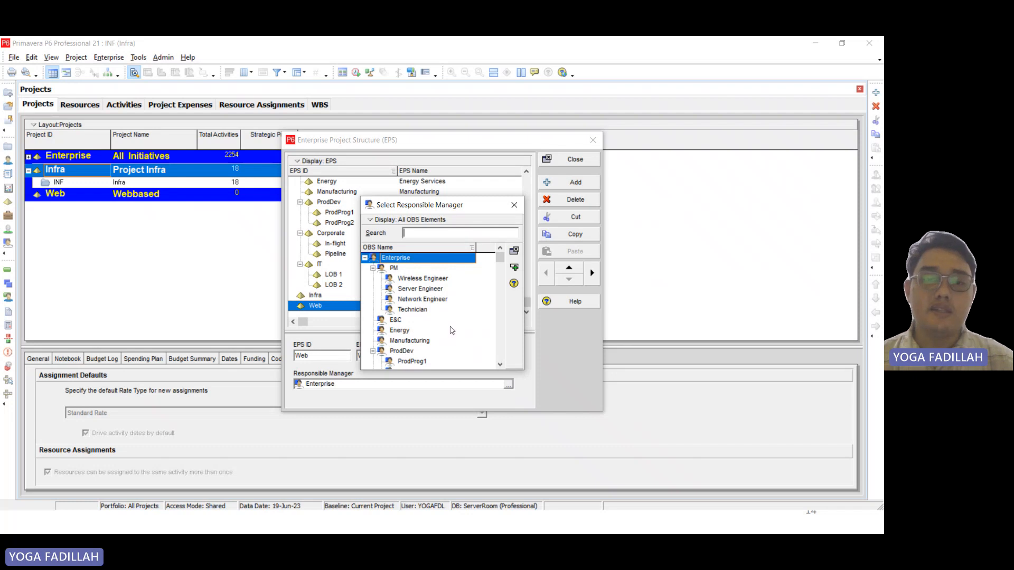
pyautogui.click(513, 267)
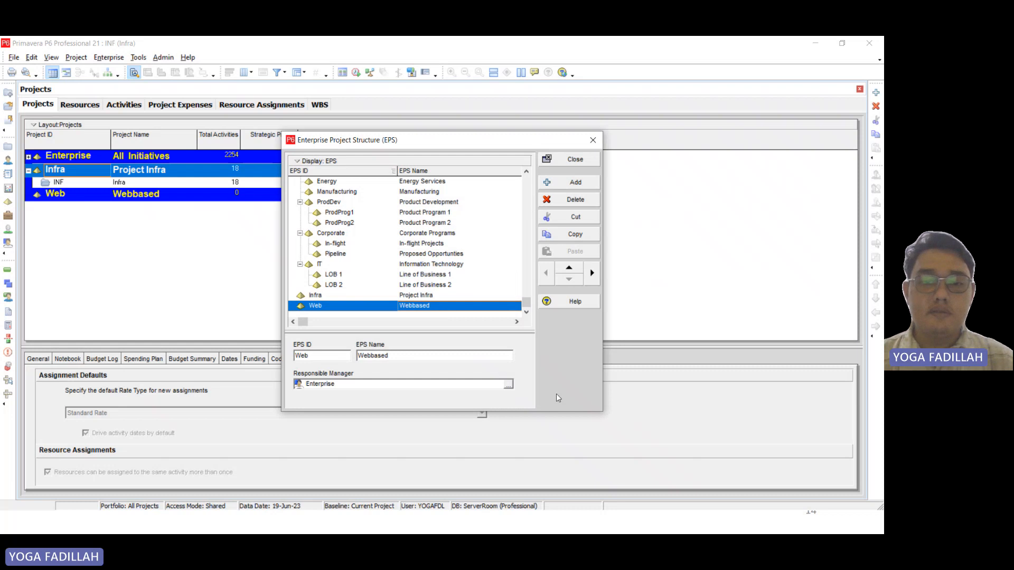
pyautogui.click(510, 385)
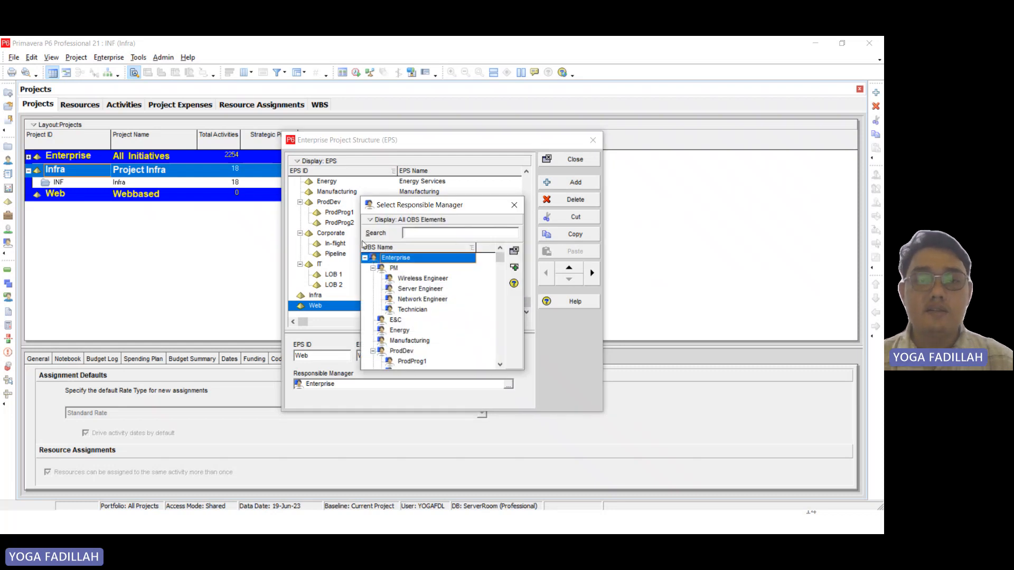
pyautogui.click(513, 204)
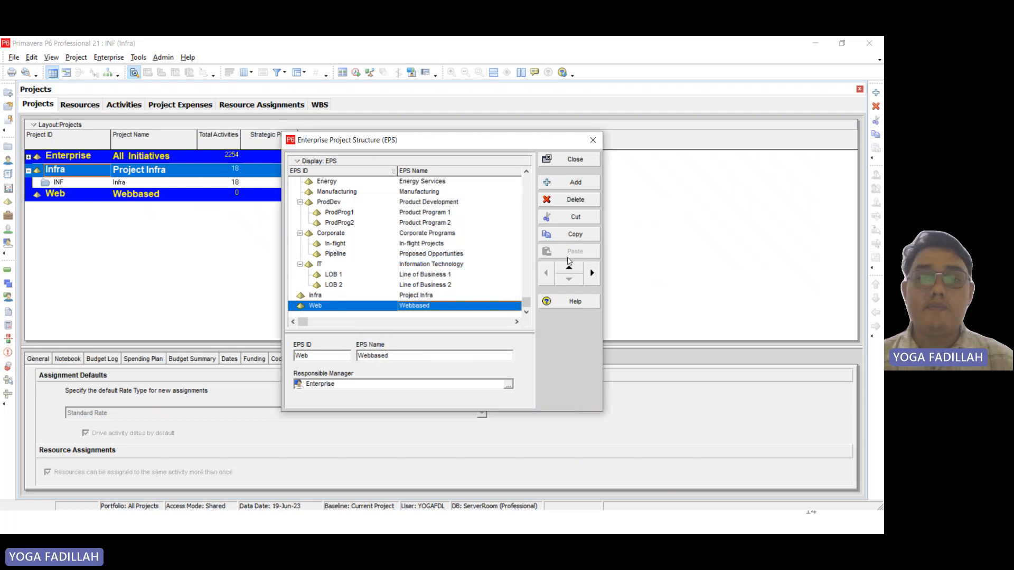
pyautogui.click(593, 140)
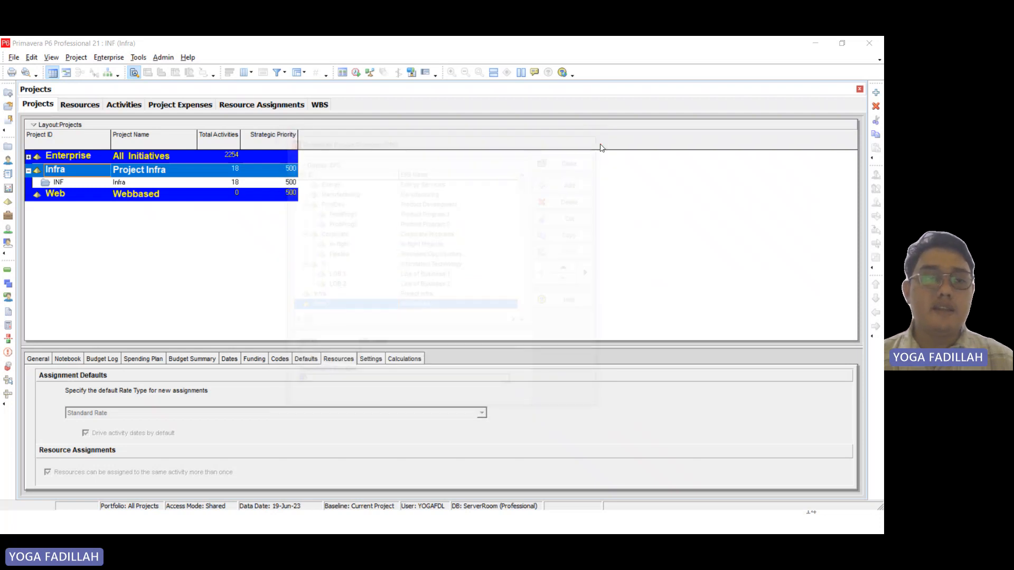
# - Add a new OBS element under Enterprise with its default name, check its responsibilities, and close the Organizational Breakdown Structure
pyautogui.click(117, 58)
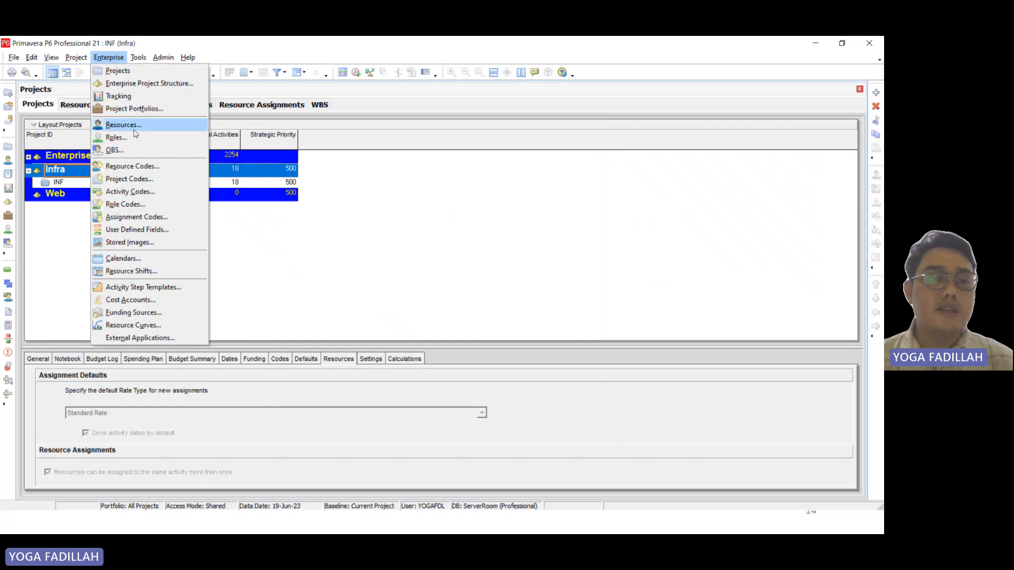
pyautogui.click(129, 150)
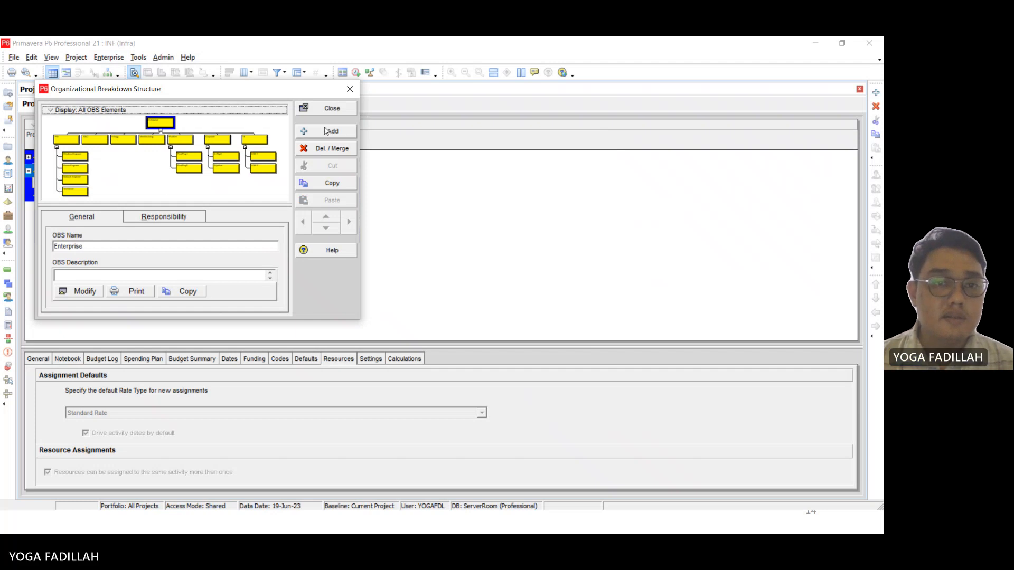
pyautogui.click(329, 132)
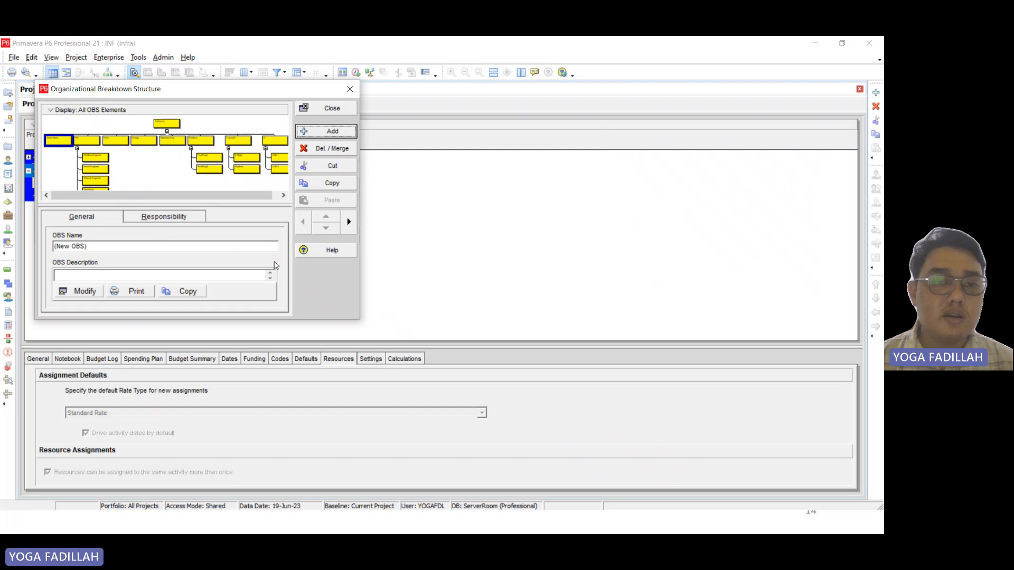
pyautogui.click(201, 222)
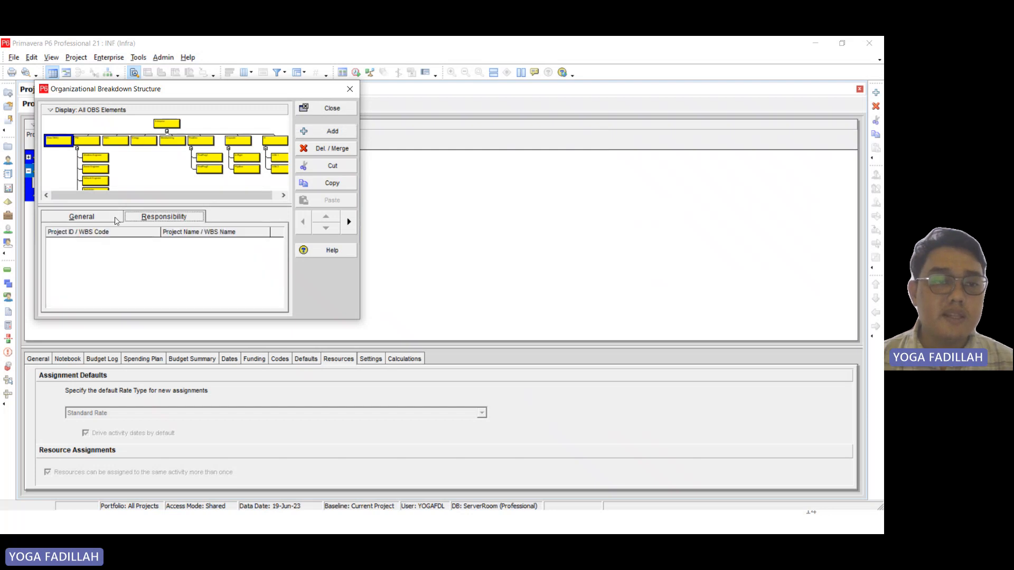
pyautogui.click(87, 219)
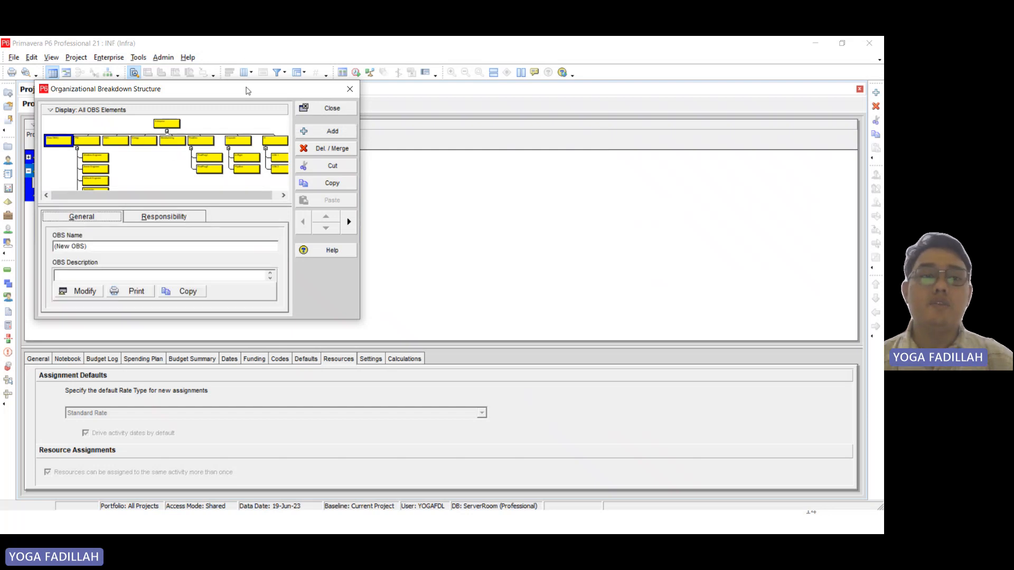
pyautogui.moveTo(246, 94); pyautogui.dragTo(536, 118)
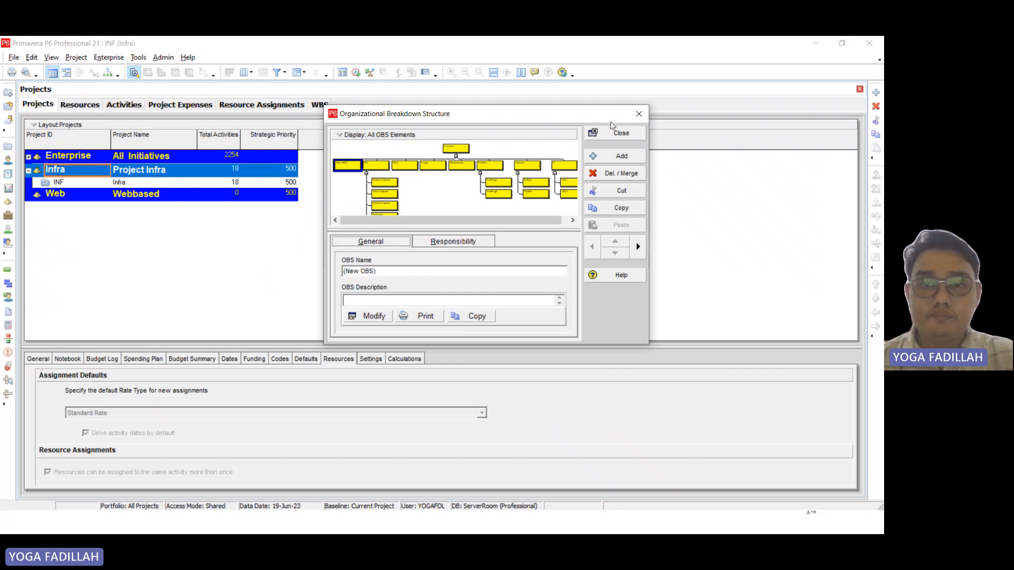
pyautogui.click(638, 114)
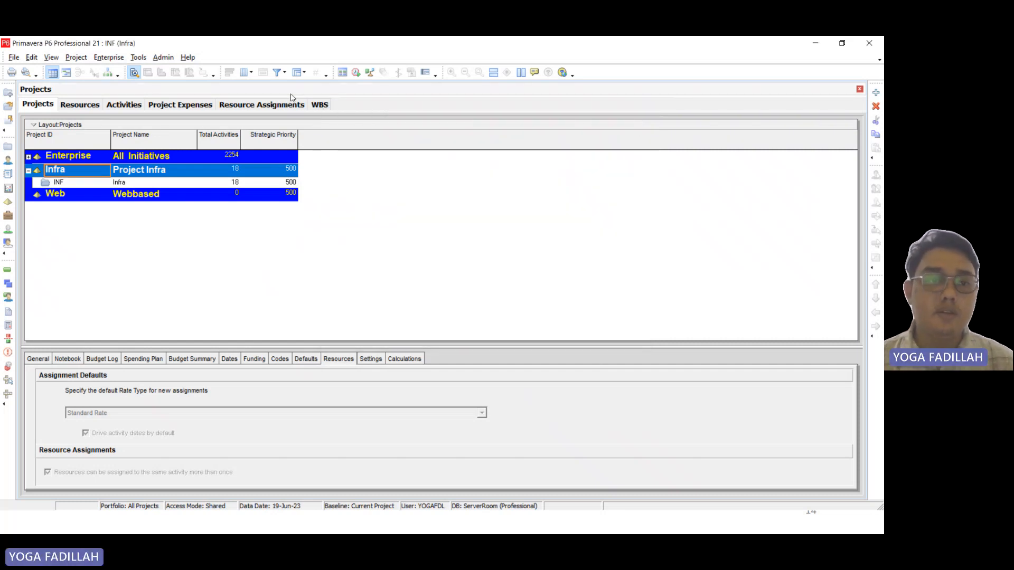
pyautogui.click(88, 182)
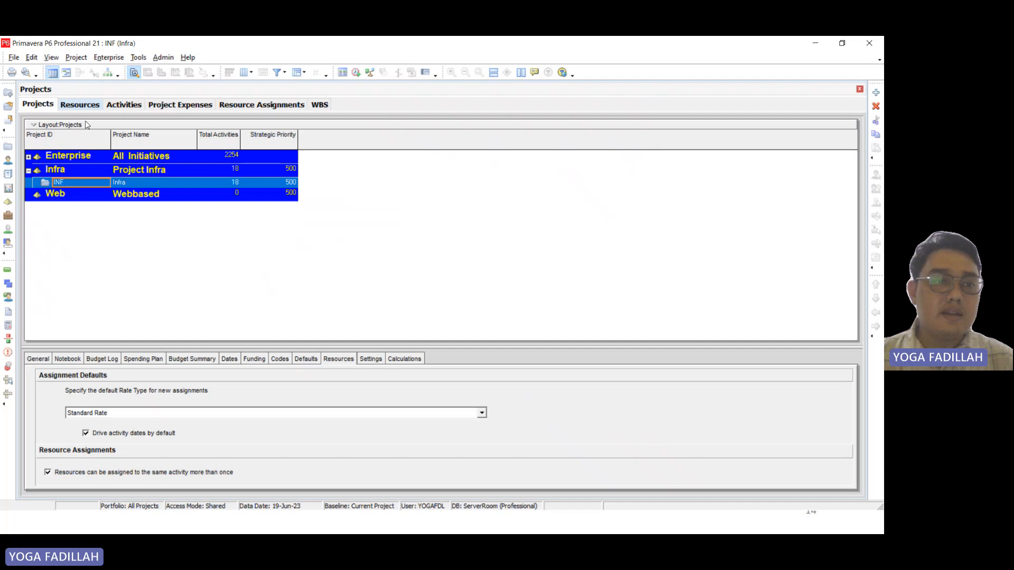
pyautogui.click(80, 168)
pyautogui.rightClick(81, 168)
pyautogui.click(62, 211)
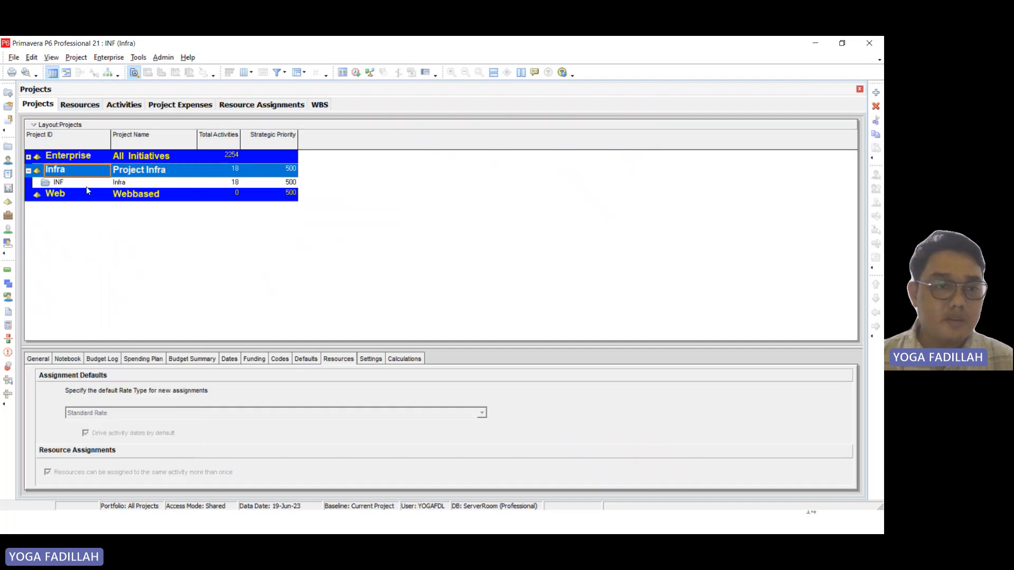
pyautogui.click(87, 193)
pyautogui.rightClick(87, 193)
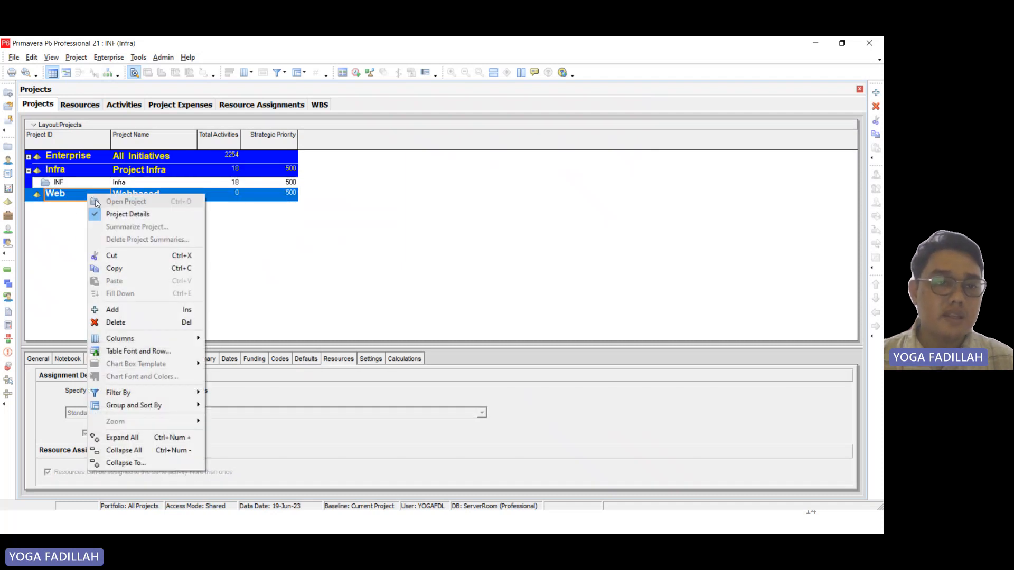
# - Open the project under the Infra EPS node and look through its activity schedule
pyautogui.click(100, 175)
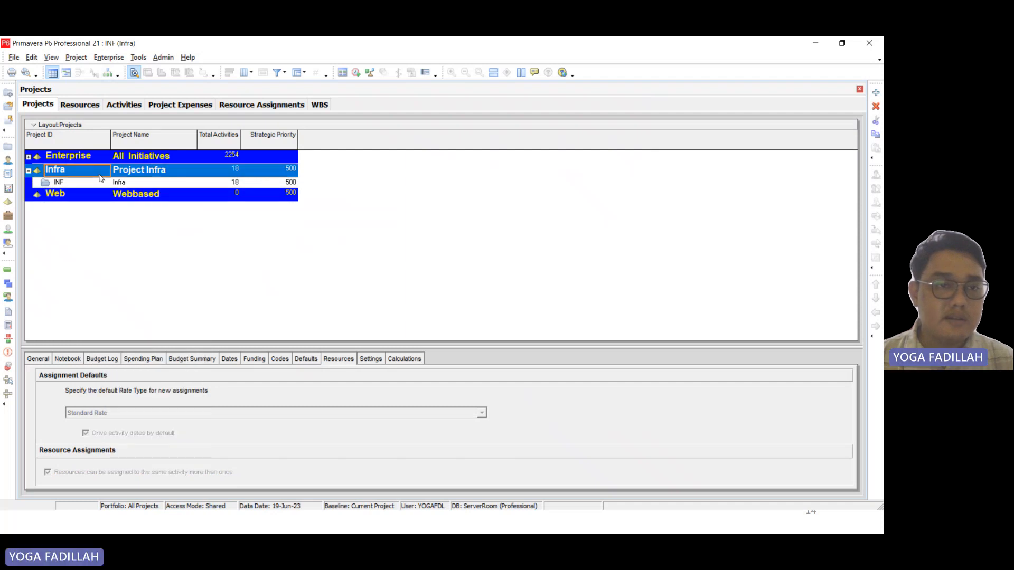
pyautogui.rightClick(99, 176)
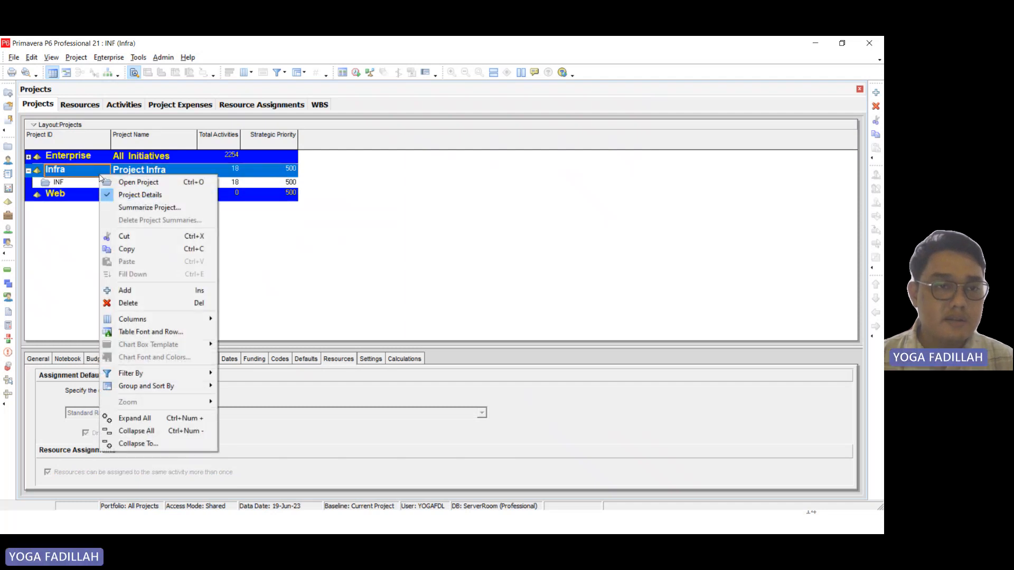
pyautogui.click(109, 183)
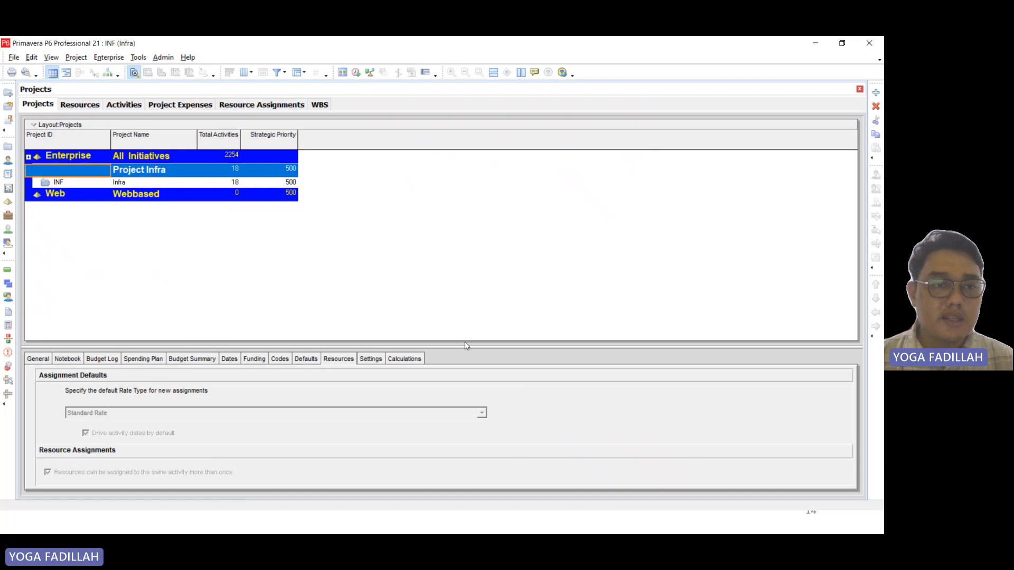
pyautogui.scroll(-2, 349, 227)
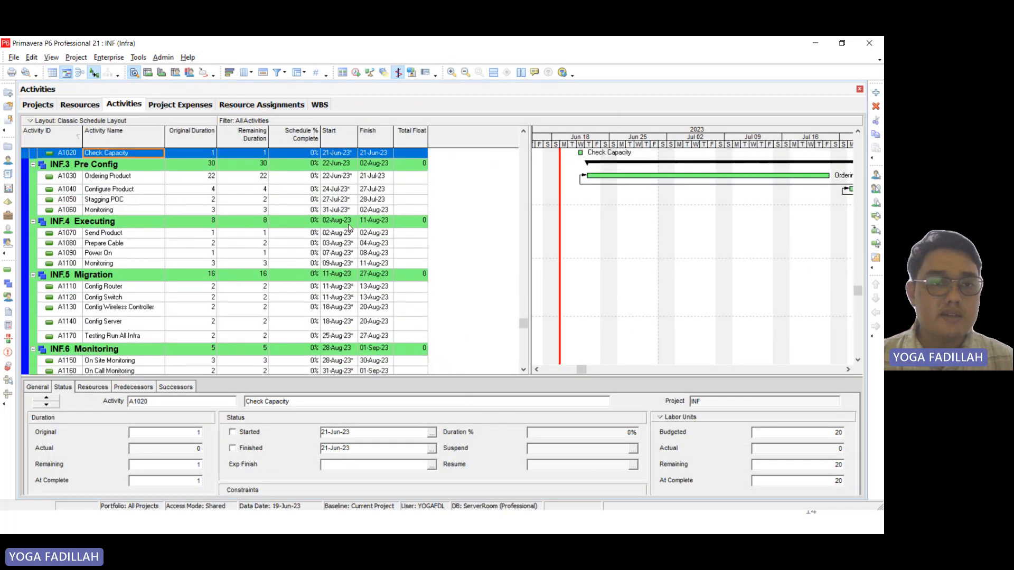
pyautogui.scroll(2, 349, 227)
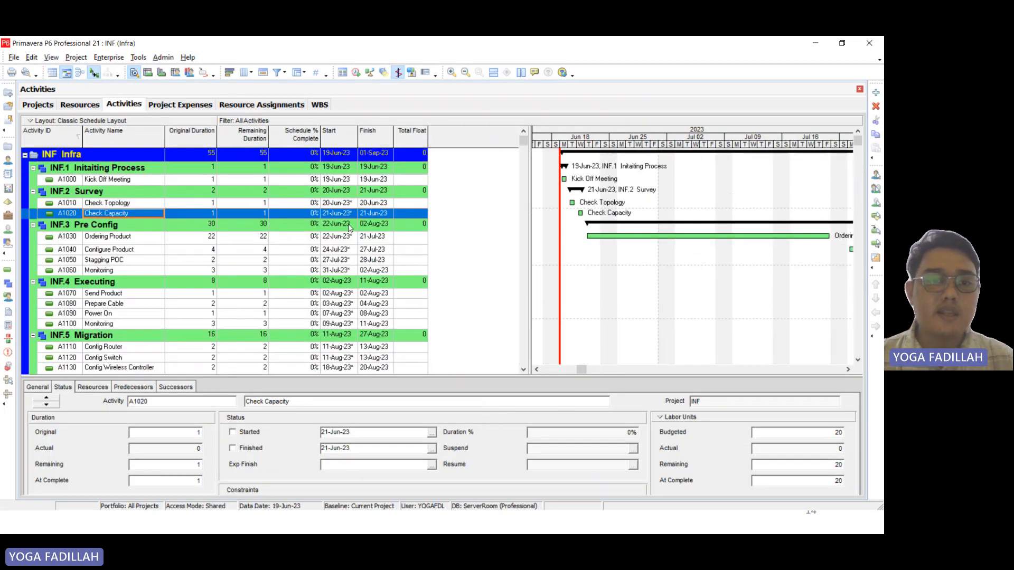
# - Look through the Infra project's activities, durations and dates, and check the resources assigned to the Kick Off Meeting activity
pyautogui.scroll(-2, 349, 227)
pyautogui.scroll(2, 348, 227)
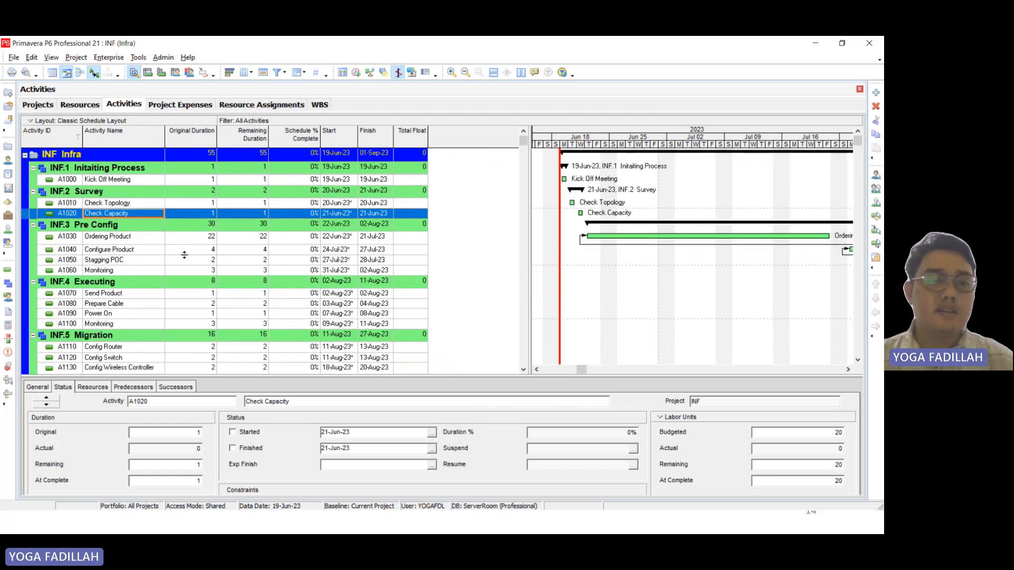
pyautogui.scroll(-2, 184, 255)
pyautogui.scroll(-1, 184, 255)
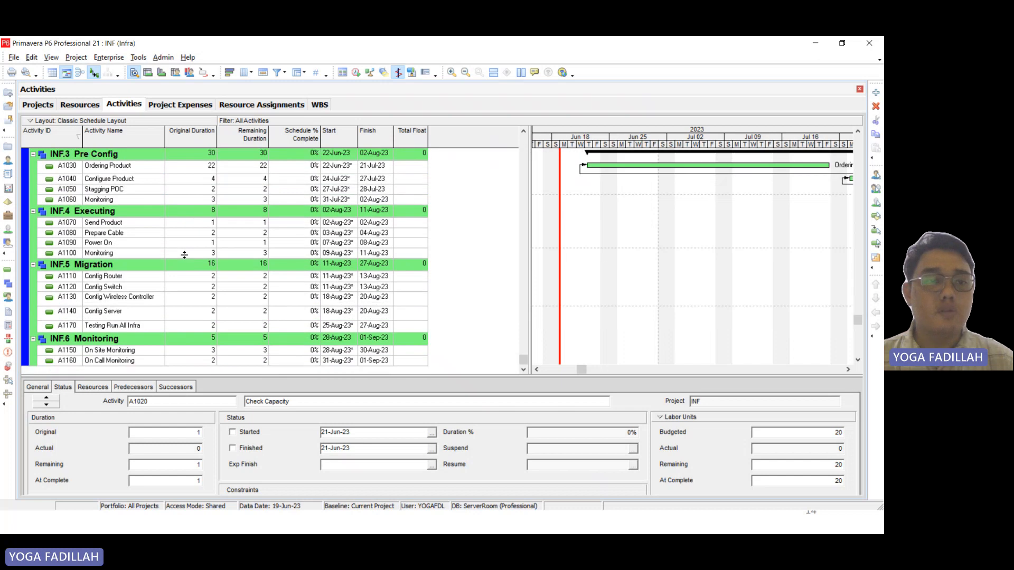
pyautogui.scroll(3, 184, 256)
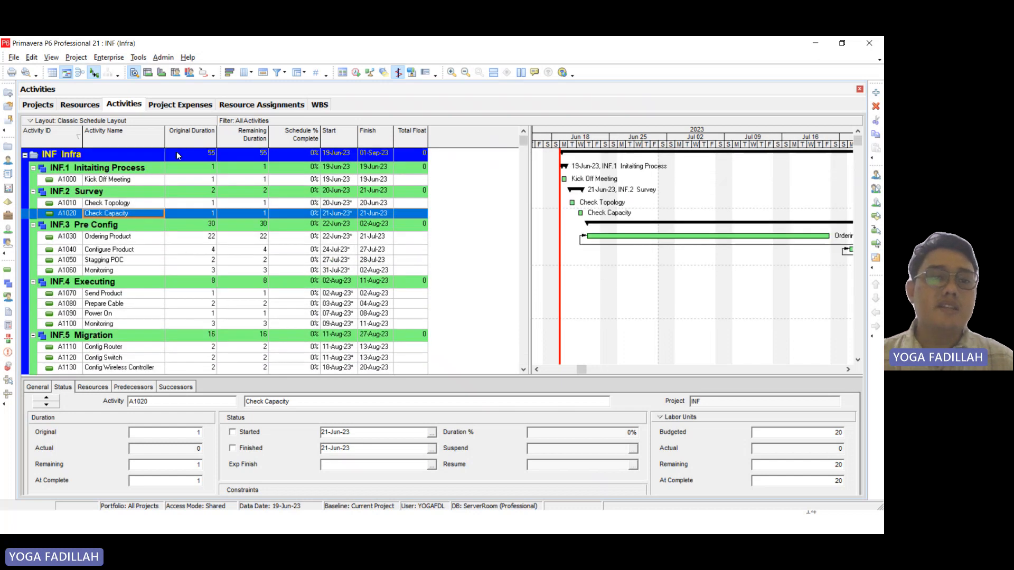
pyautogui.click(191, 180)
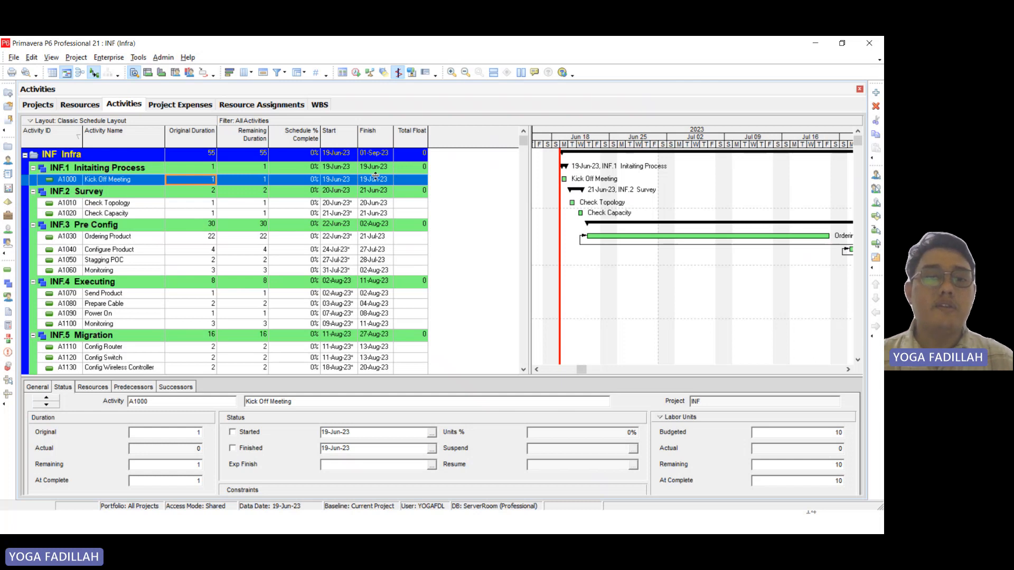
pyautogui.scroll(-2, 316, 265)
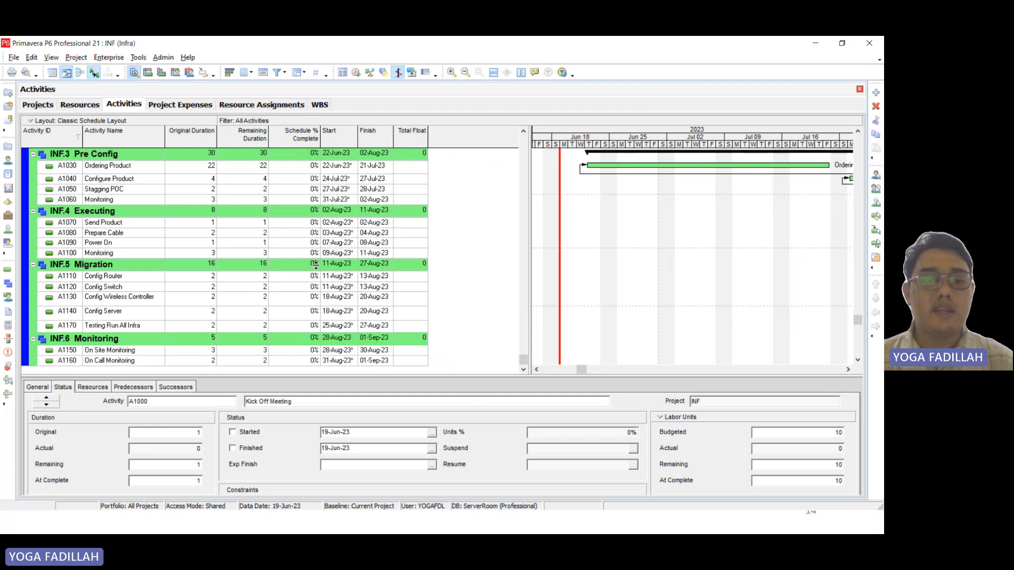
pyautogui.scroll(3, 316, 266)
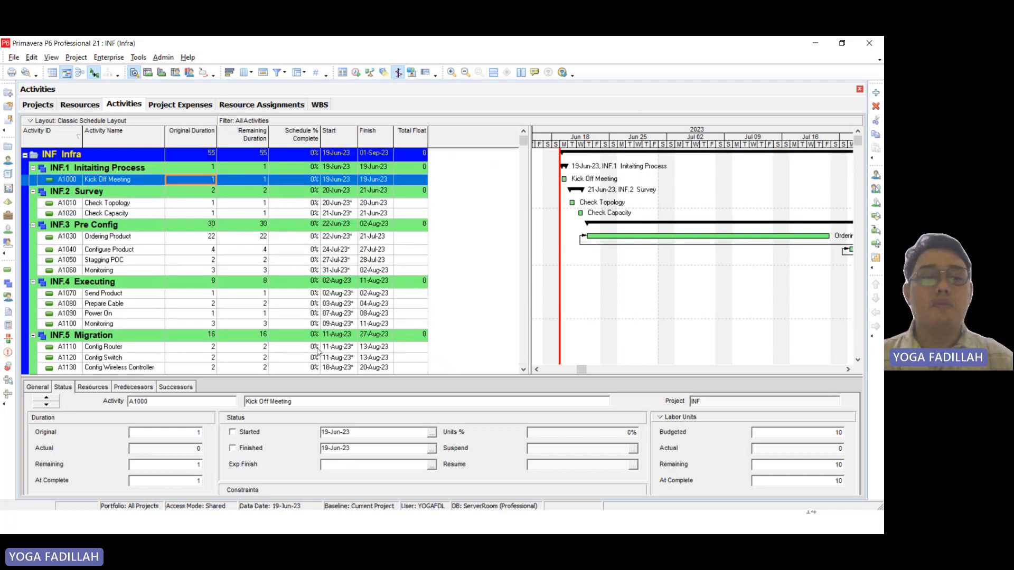
pyautogui.click(94, 387)
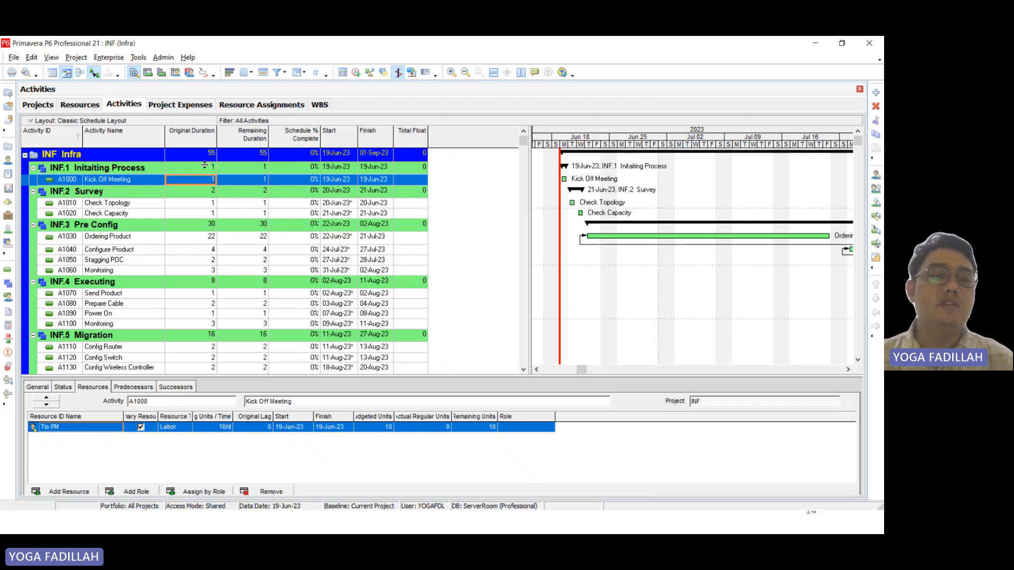
# - Add an activity with its default name after Kick Off Meeting and widen the Gantt chart area
pyautogui.rightClick(129, 179)
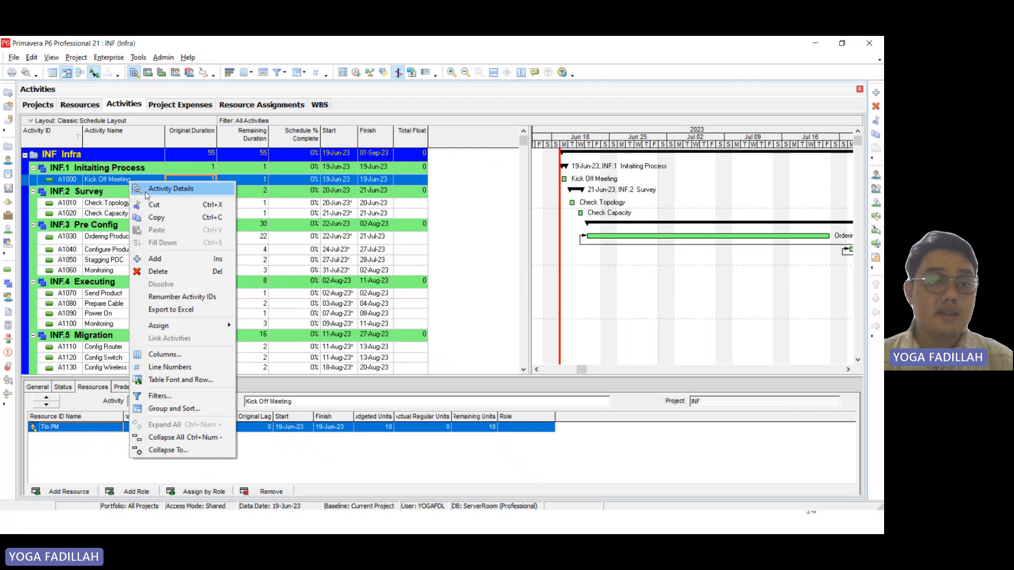
pyautogui.click(153, 260)
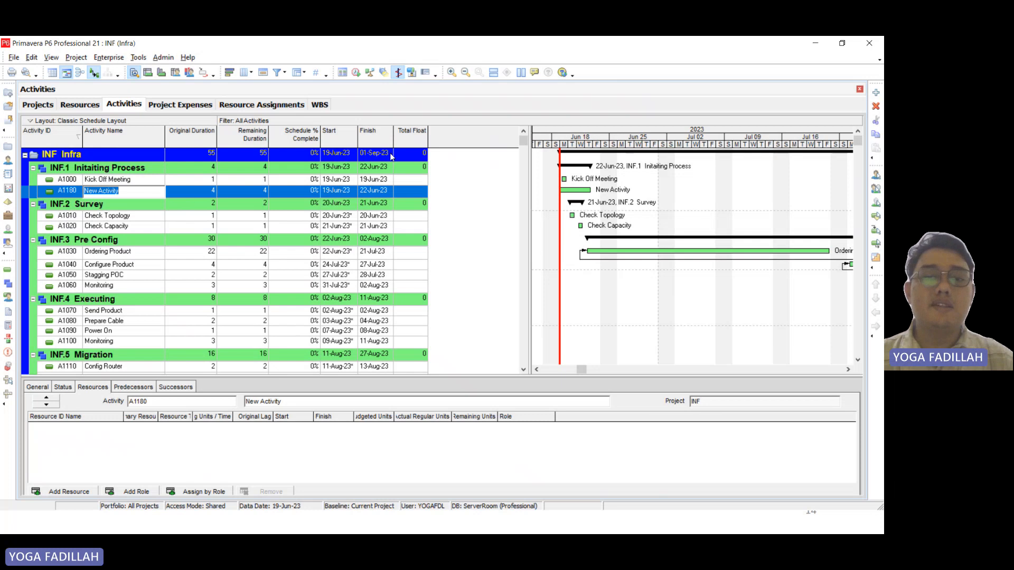
pyautogui.moveTo(529, 205); pyautogui.dragTo(402, 205)
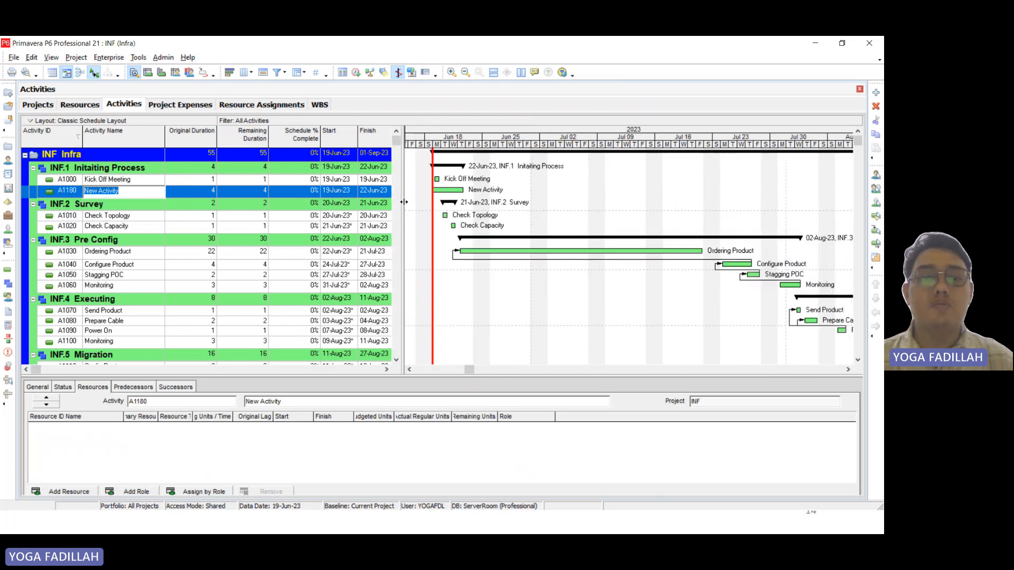
pyautogui.click(451, 181)
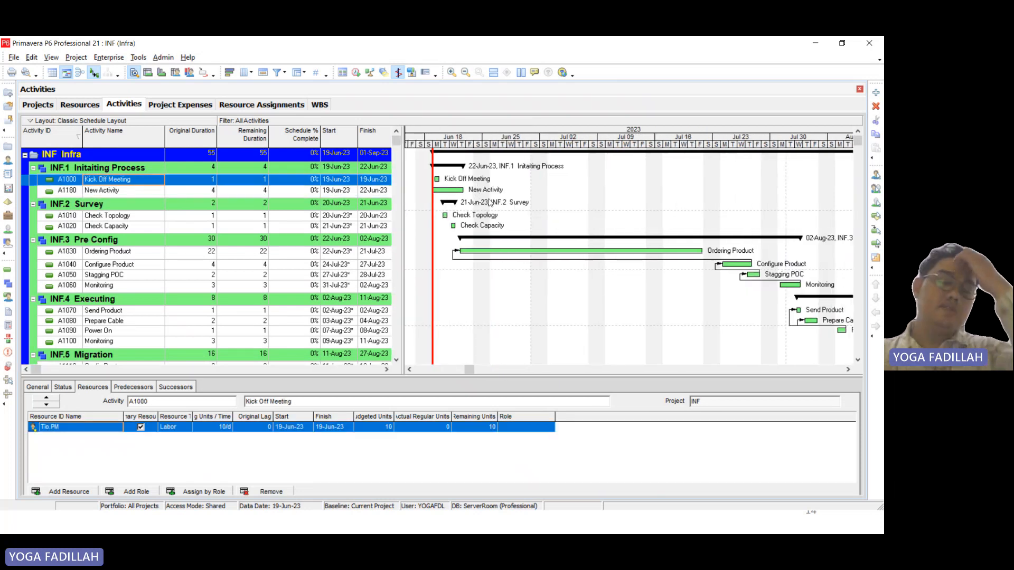
# - Check the resources of Pre Config's Monitoring activity and the resources, successors and Gantt relationships of Testing Run All Infra
pyautogui.click(264, 289)
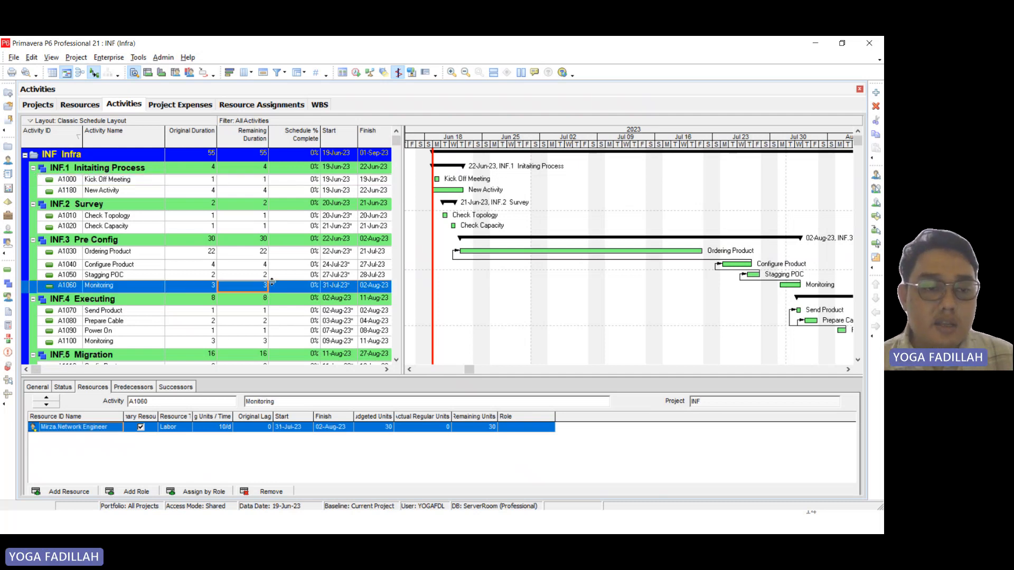
pyautogui.scroll(-3, 223, 260)
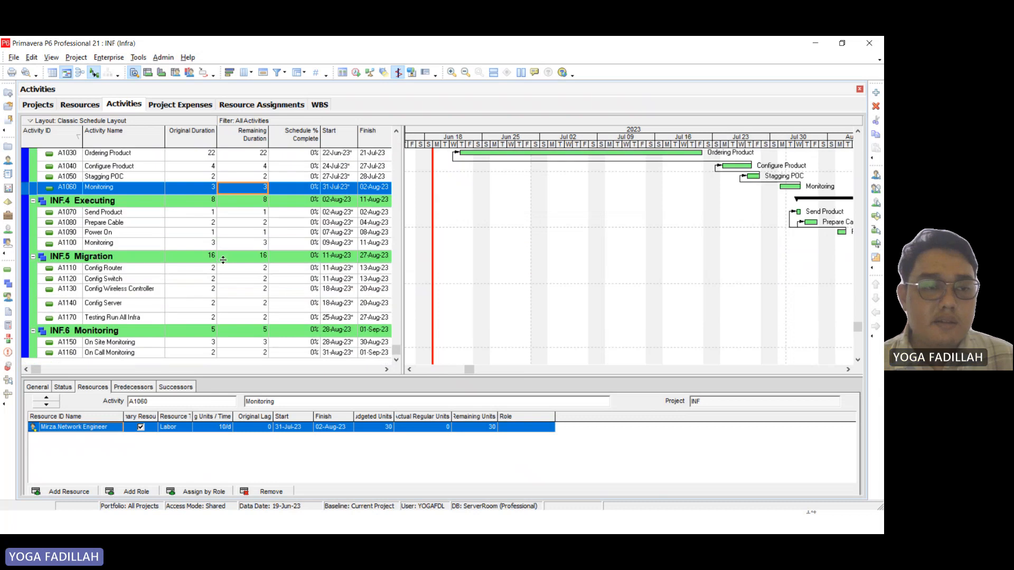
pyautogui.scroll(1, 223, 260)
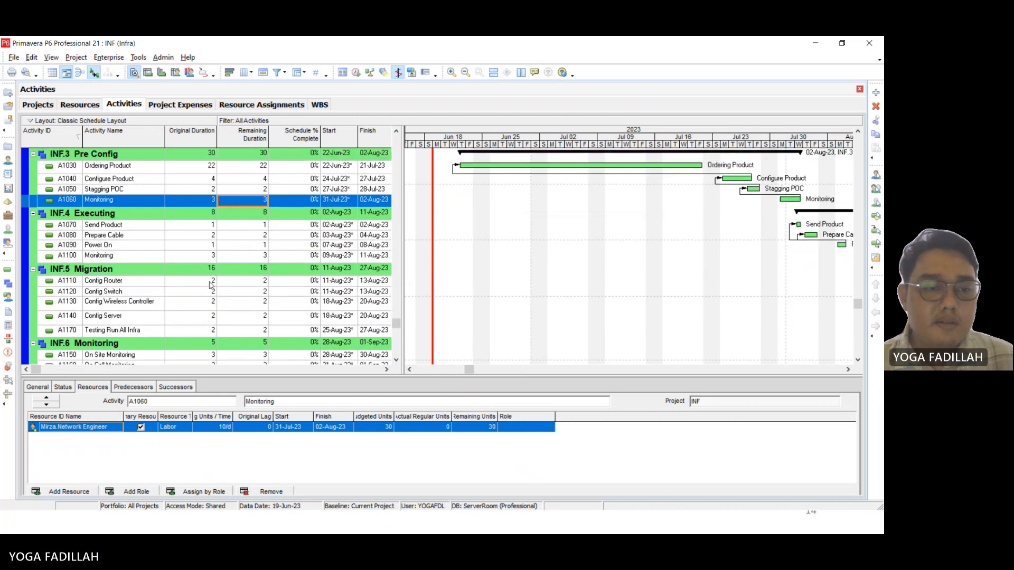
pyautogui.click(172, 330)
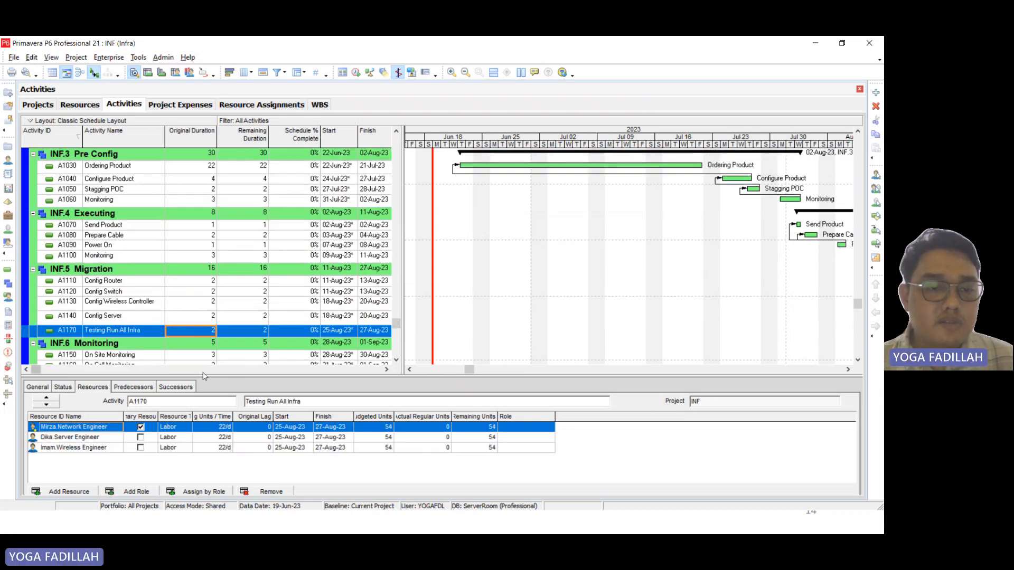
pyautogui.click(176, 387)
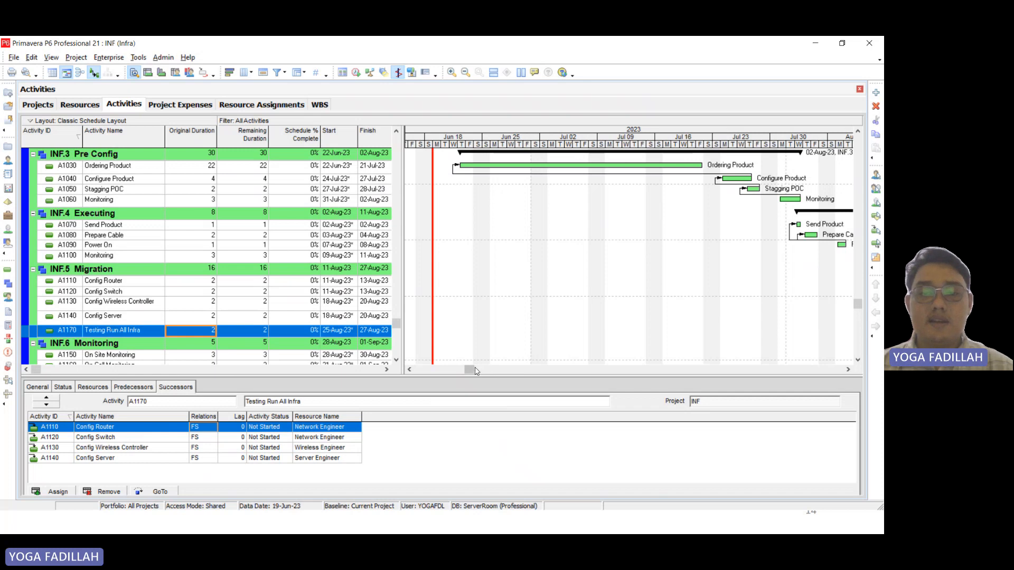
pyautogui.moveTo(477, 371); pyautogui.dragTo(606, 370)
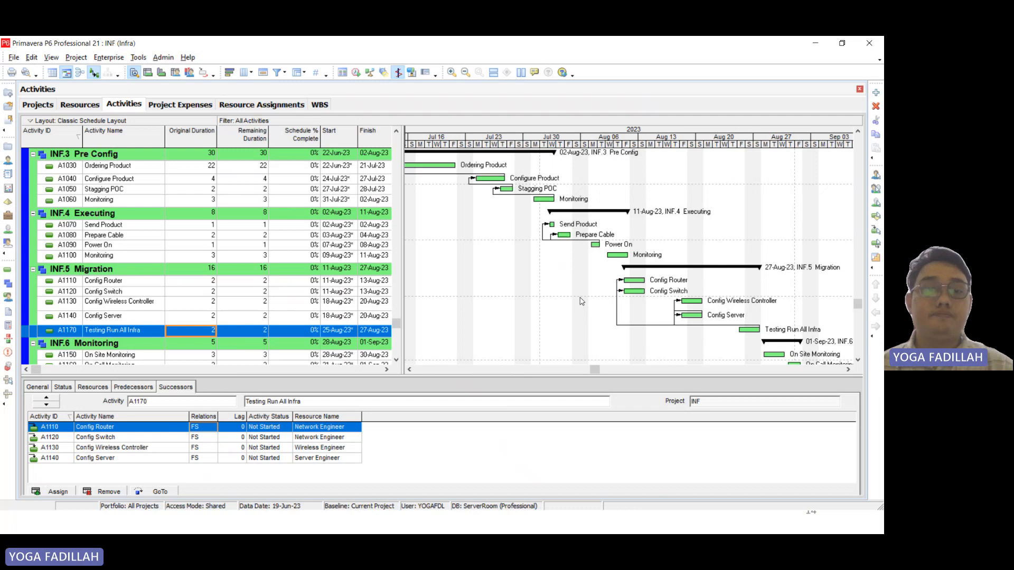
# - View the project expenses and examine the resource assignments of the technicians, engineers and PM
pyautogui.click(180, 105)
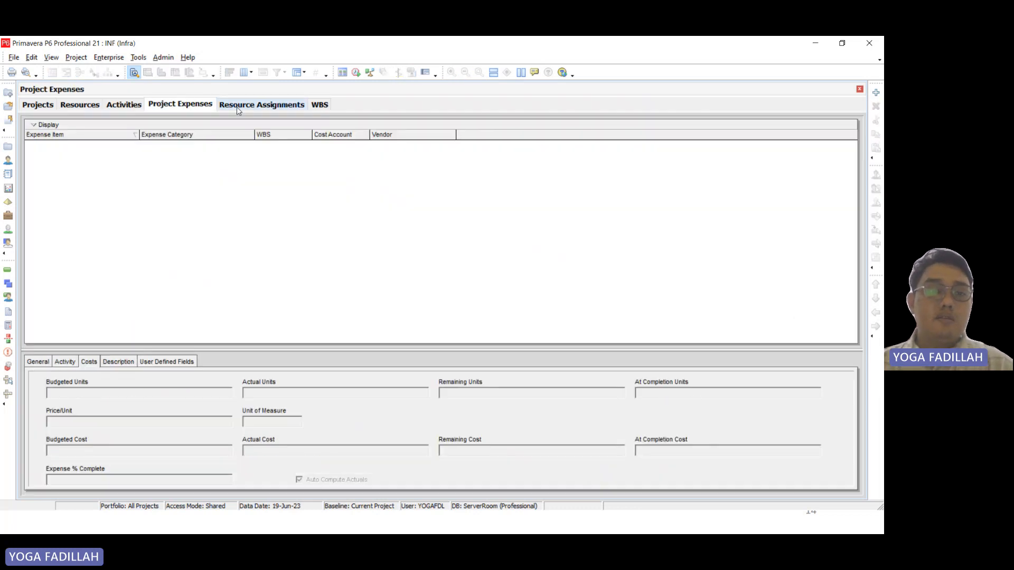
pyautogui.click(237, 105)
pyautogui.scroll(3, 260, 233)
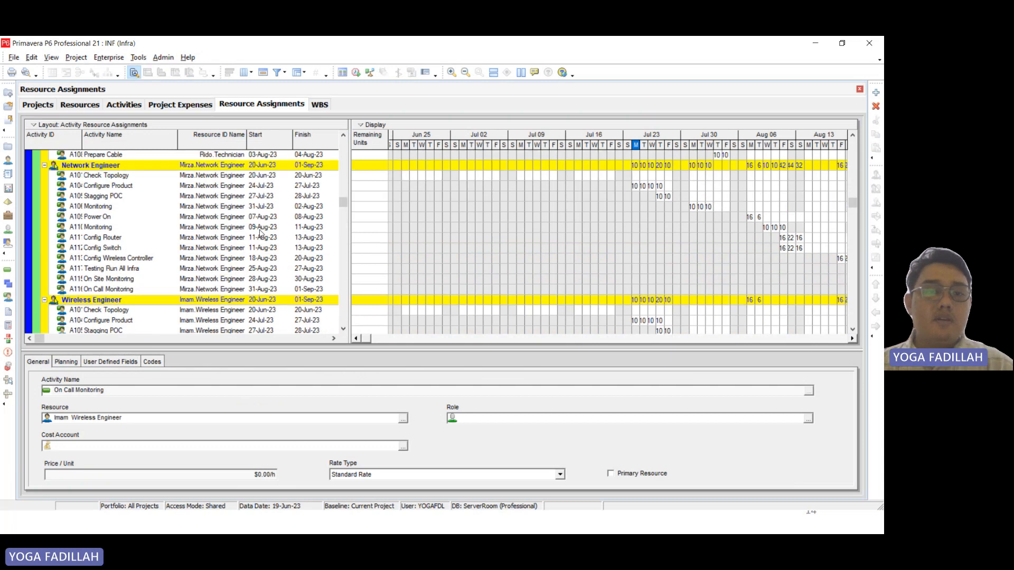
pyautogui.scroll(3, 260, 233)
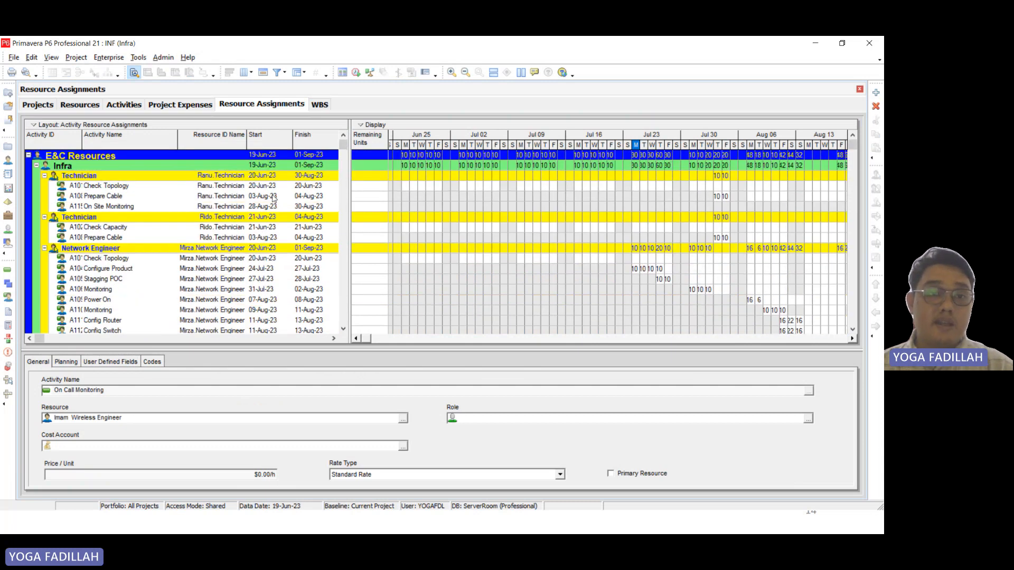
pyautogui.scroll(-1, 274, 198)
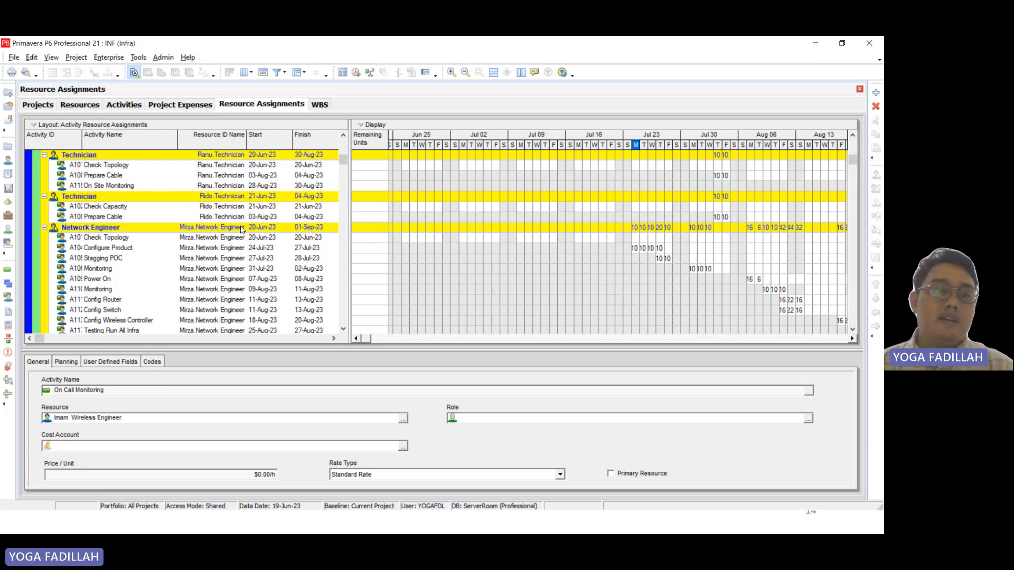
pyautogui.scroll(-3, 241, 229)
pyautogui.scroll(-3, 242, 229)
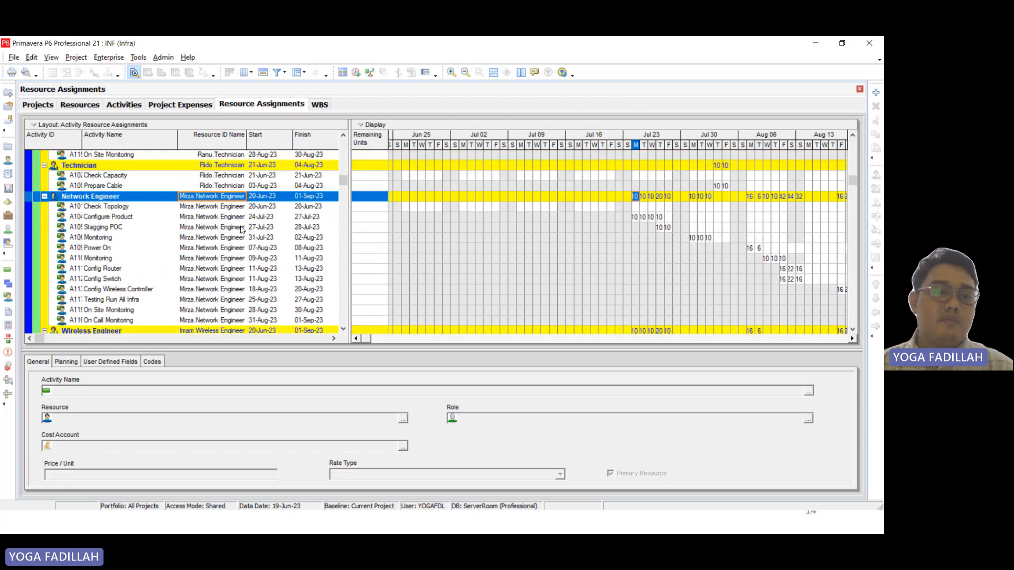
pyautogui.scroll(3, 241, 230)
pyautogui.scroll(-3, 241, 230)
pyautogui.scroll(-2, 242, 229)
pyautogui.scroll(6, 242, 229)
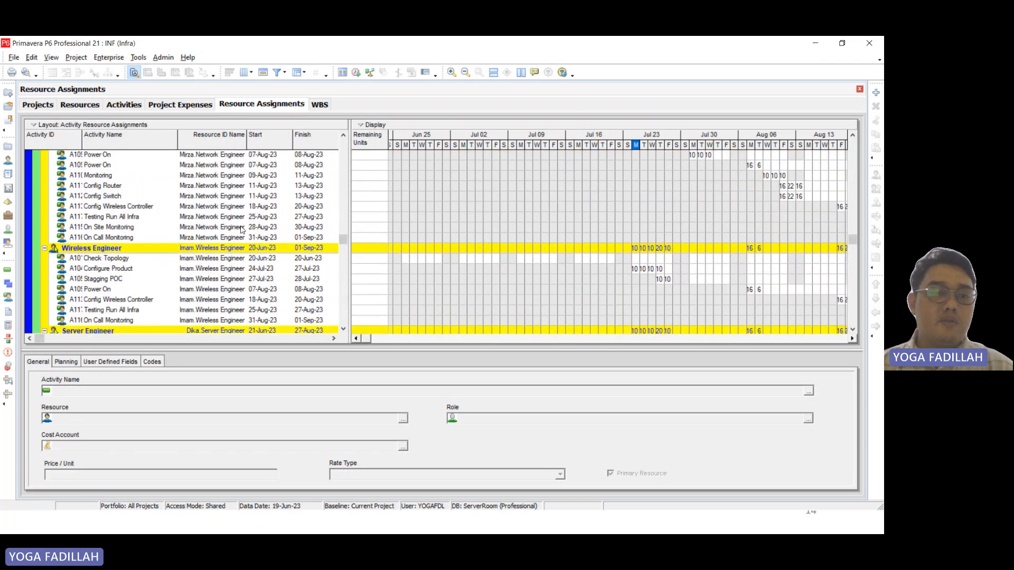
pyautogui.scroll(-1, 241, 229)
pyautogui.scroll(2, 242, 229)
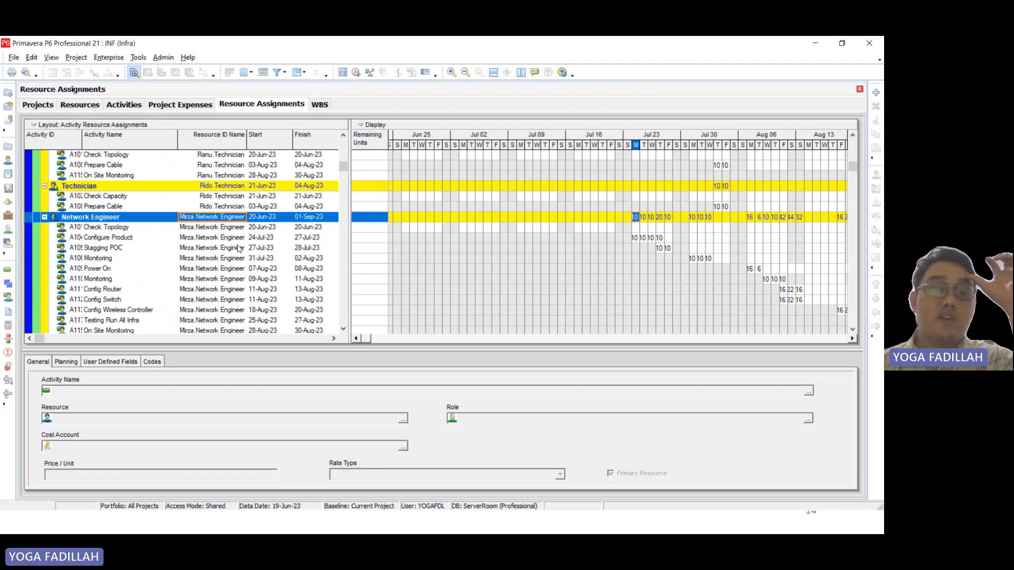
pyautogui.scroll(-3, 238, 253)
pyautogui.scroll(-3, 236, 260)
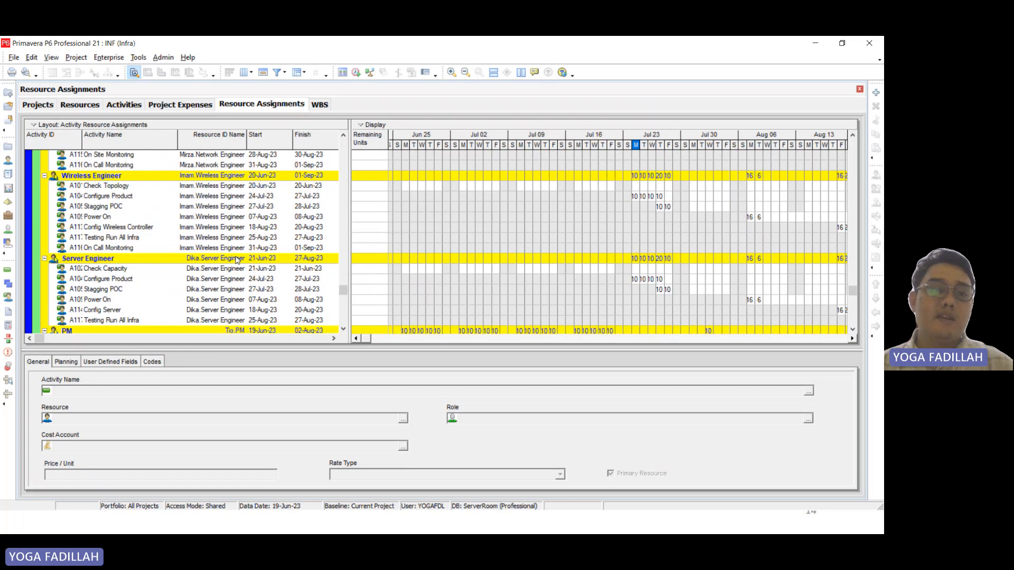
pyautogui.scroll(4, 236, 259)
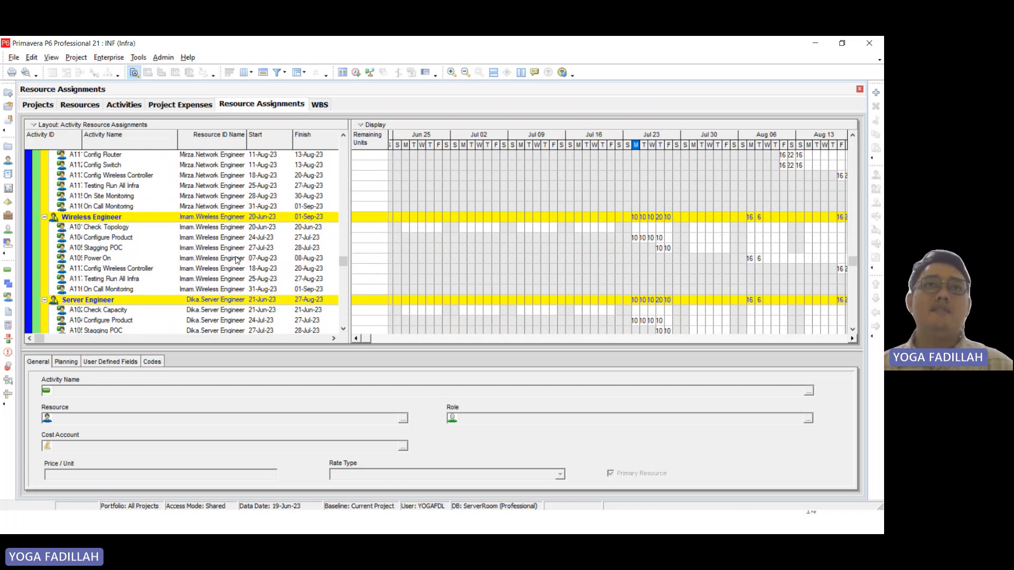
pyautogui.scroll(-7, 236, 258)
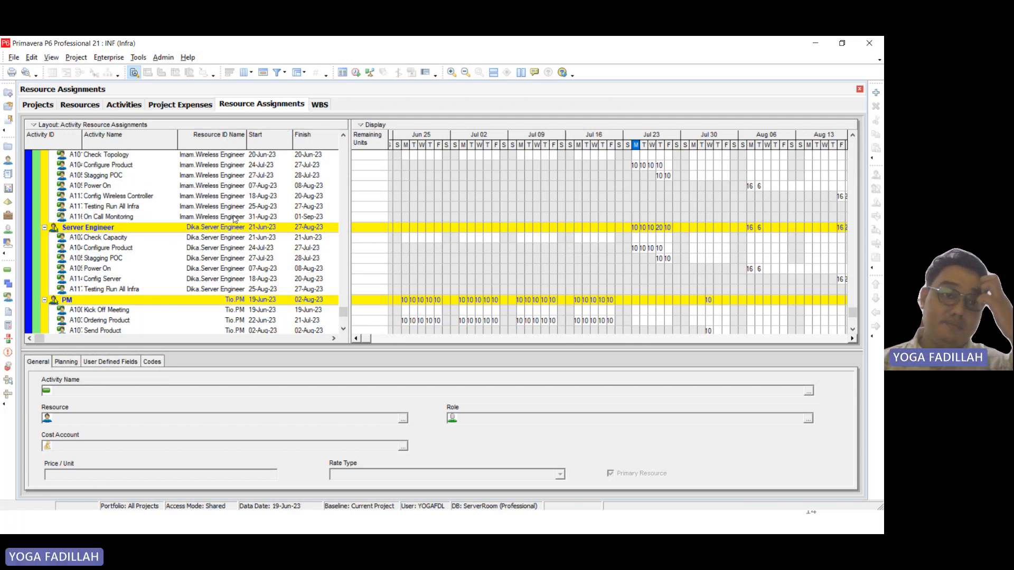
# - View the project's risks, then return to the activity schedule and look through its phases
pyautogui.click(11, 368)
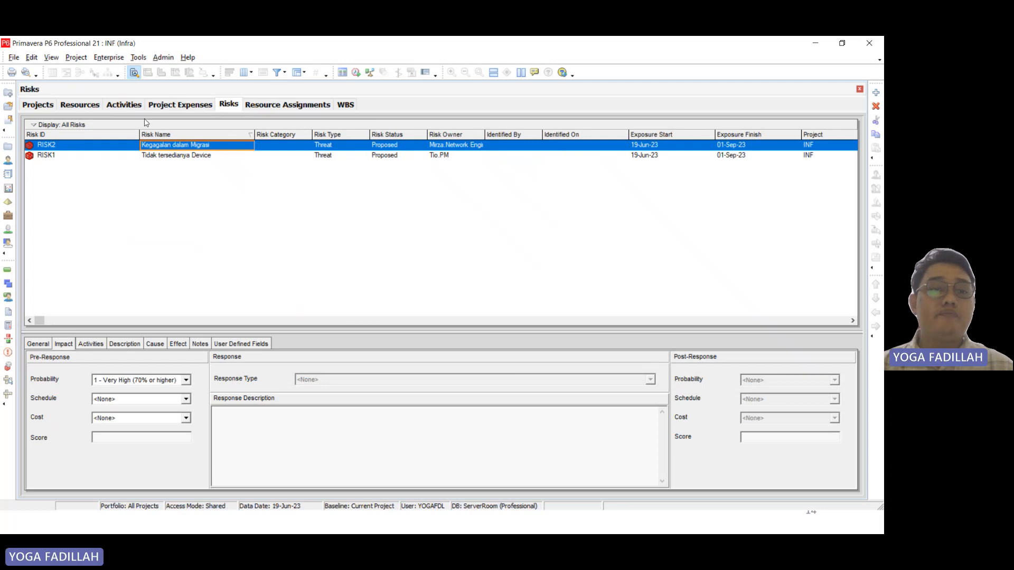
pyautogui.click(124, 106)
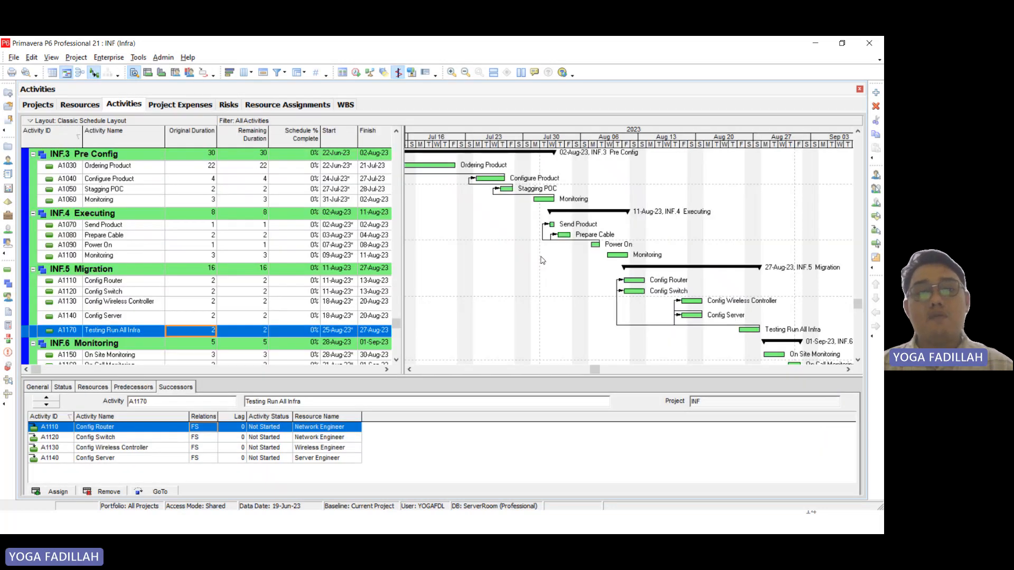
pyautogui.scroll(1, 541, 259)
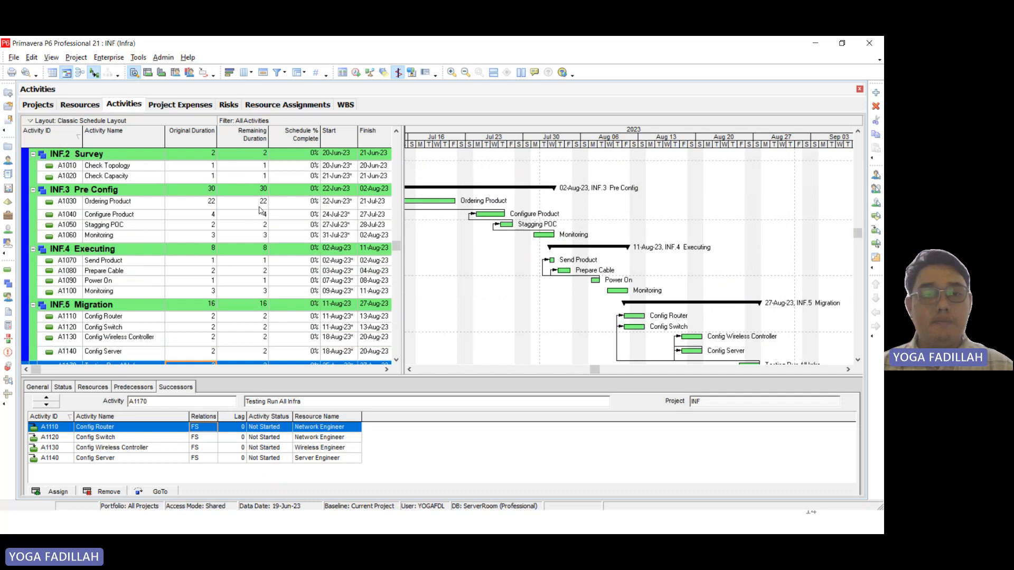
pyautogui.scroll(2, 260, 210)
pyautogui.scroll(-3, 260, 210)
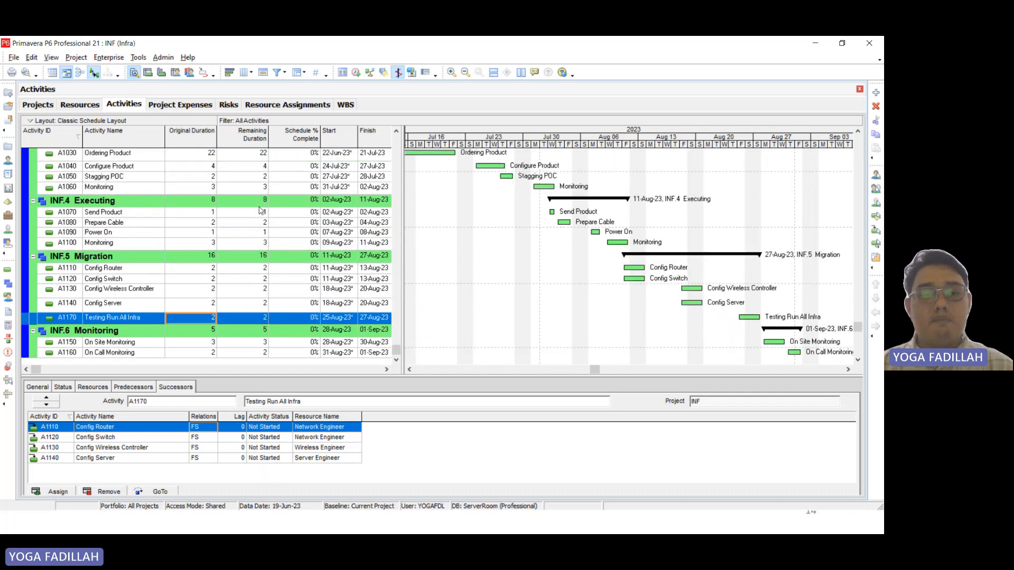
pyautogui.scroll(3, 259, 211)
pyautogui.scroll(-3, 267, 243)
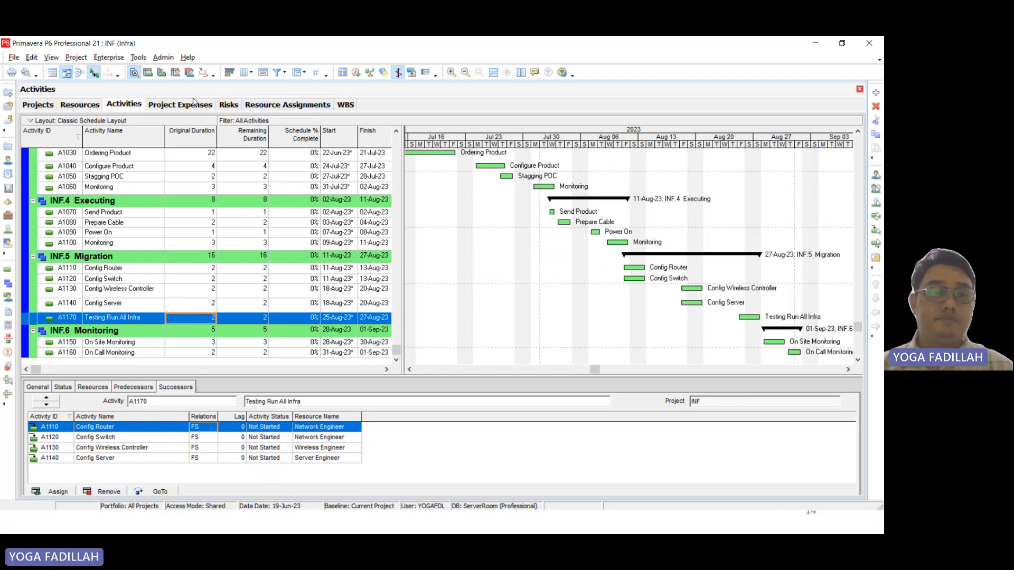
# - Open the resource list and inspect the Infra Project resource group and its available actions
pyautogui.click(80, 104)
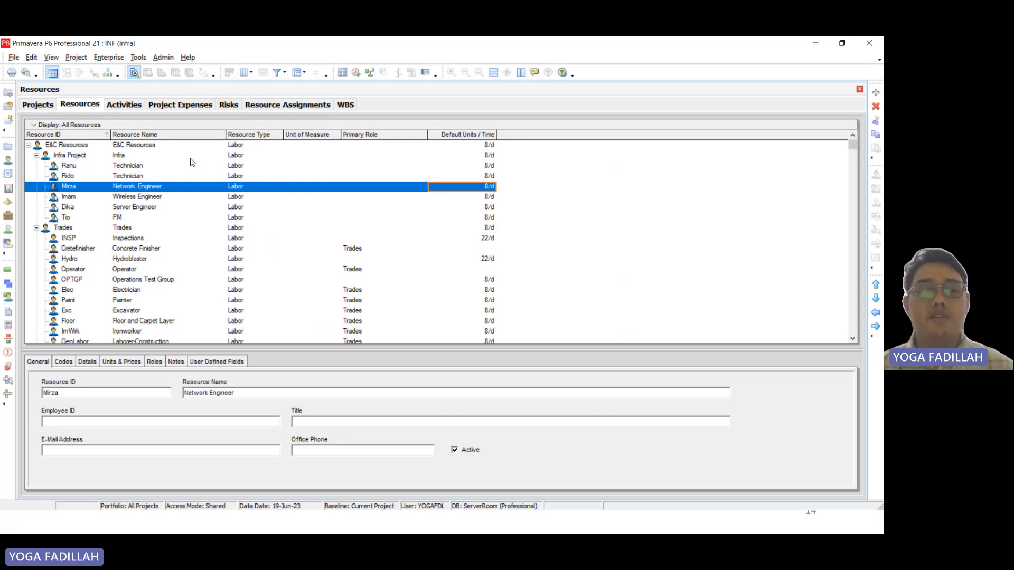
pyautogui.click(90, 159)
pyautogui.rightClick(92, 158)
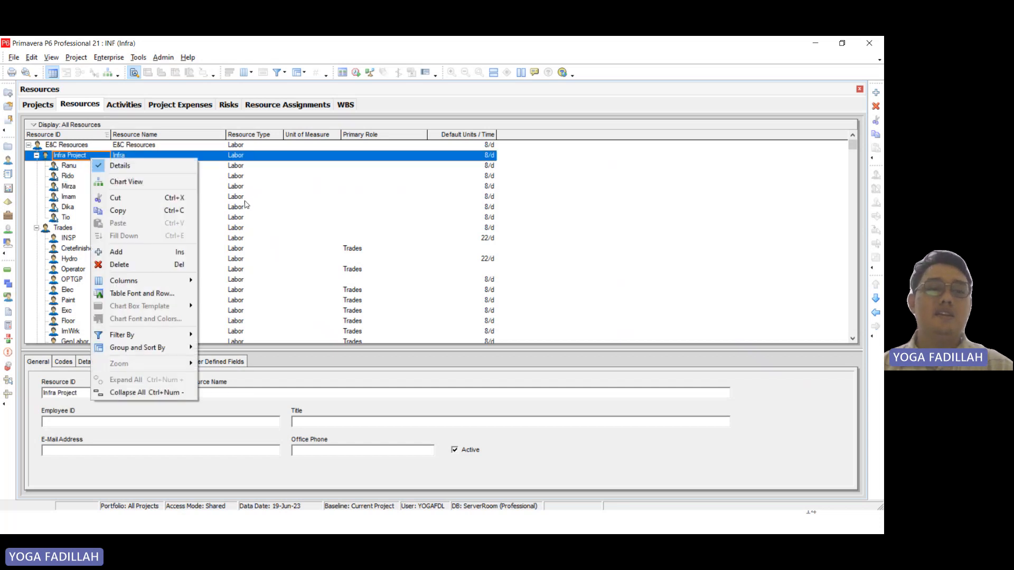
pyautogui.click(302, 188)
pyautogui.click(129, 155)
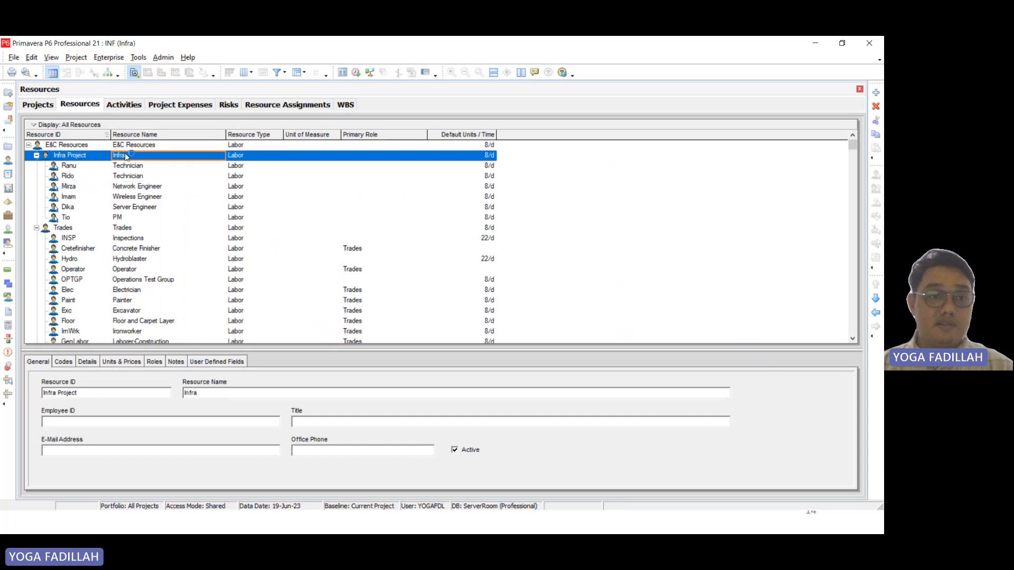
# - Start a new resource under the Infra Project group, entering the person's name as its ID and "Ass Network Engineer" as its resource name
pyautogui.click(876, 93)
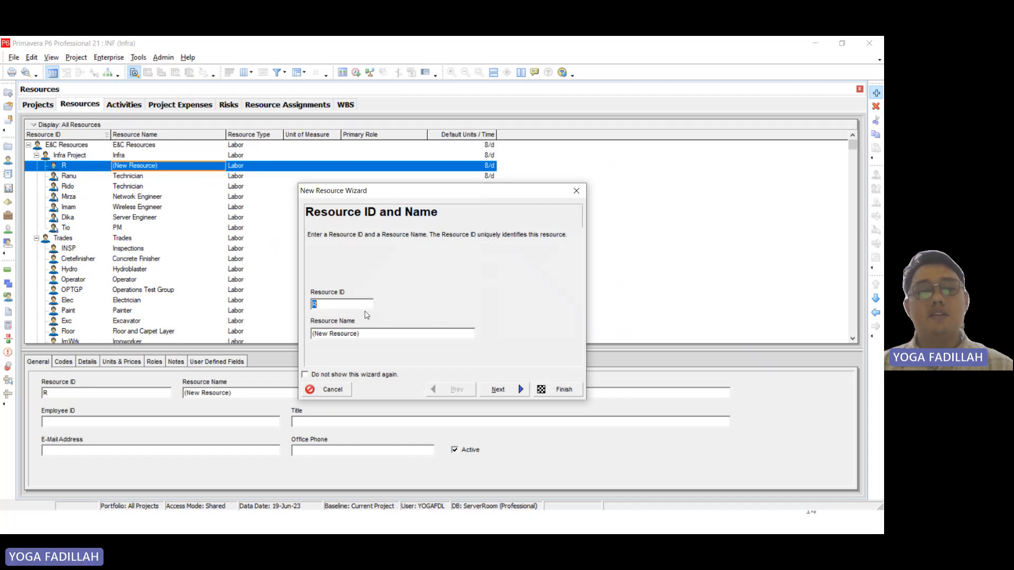
pyautogui.write('AMir')
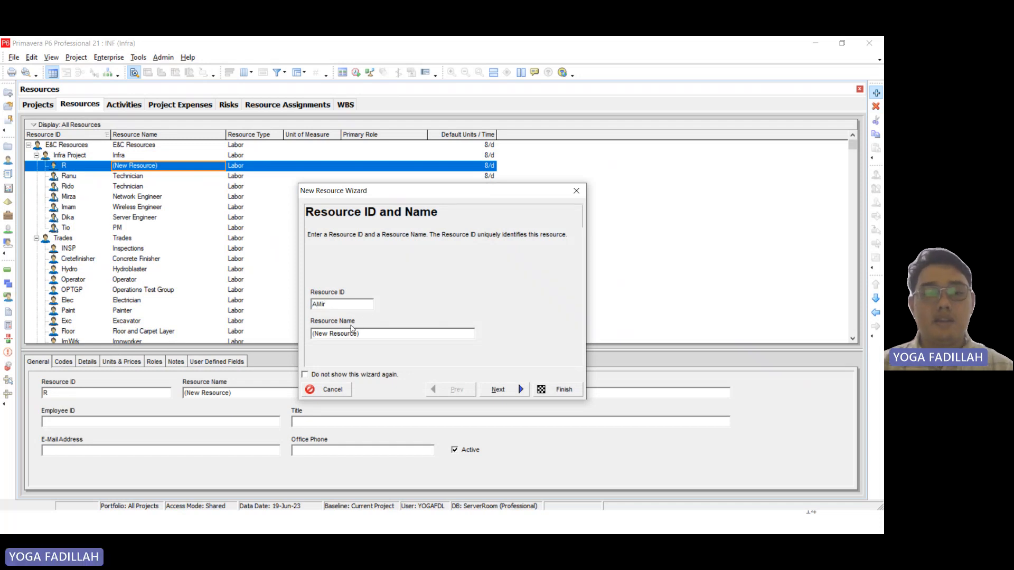
pyautogui.moveTo(360, 333); pyautogui.dragTo(292, 335)
pyautogui.press('BackSpace')
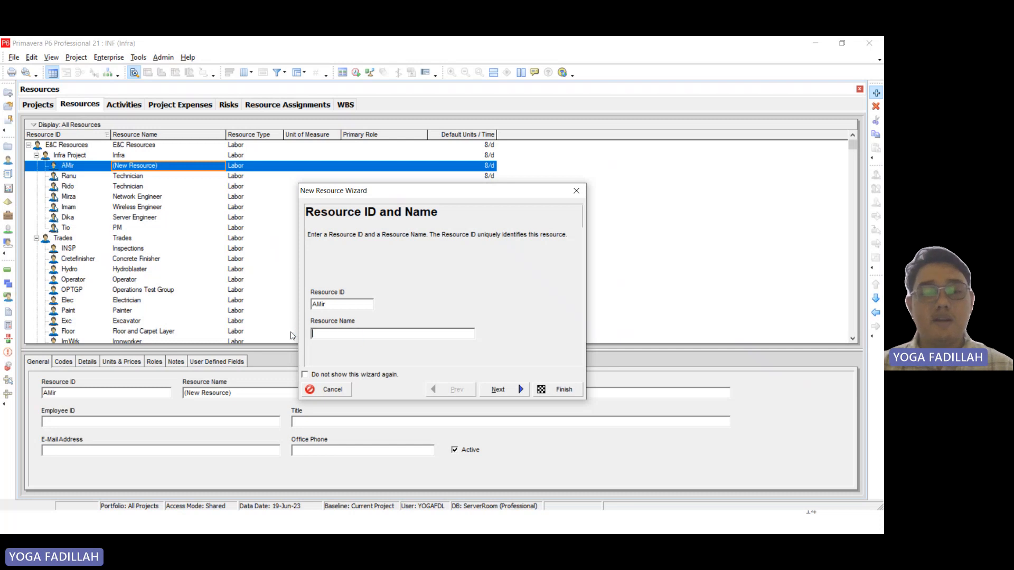
pyautogui.write('Ass')
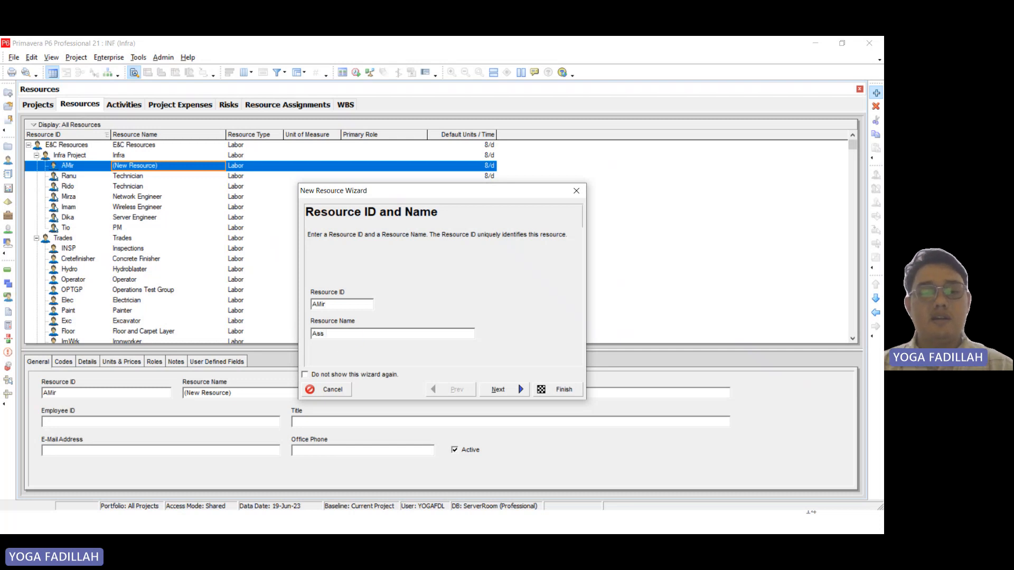
pyautogui.write(' Net')
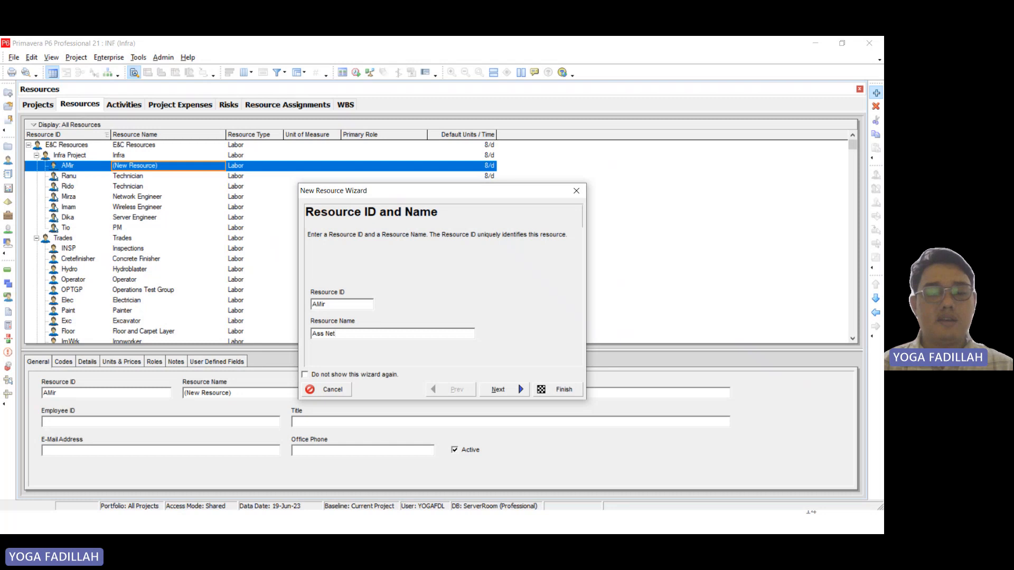
pyautogui.write('work En')
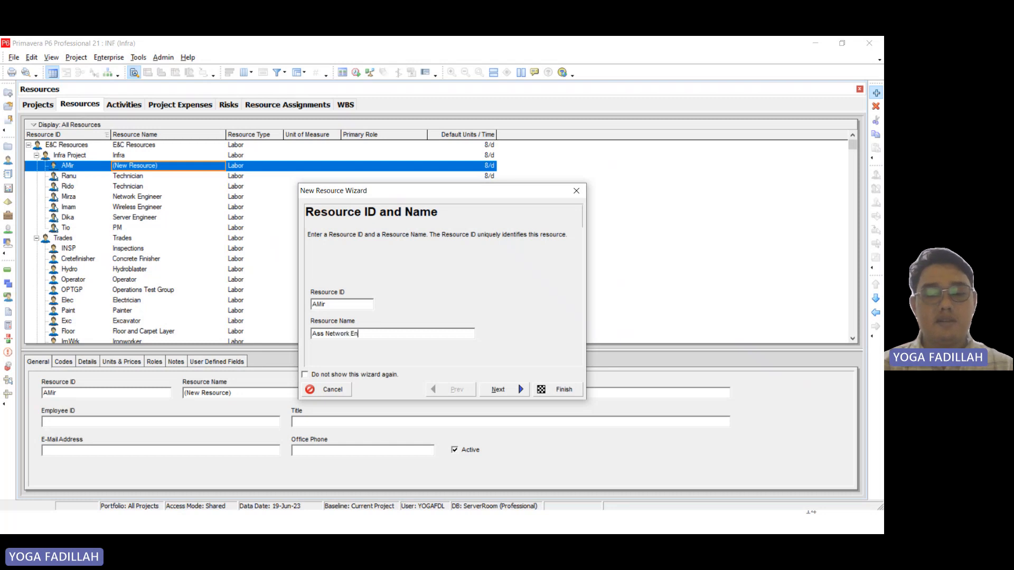
pyautogui.write('gineer')
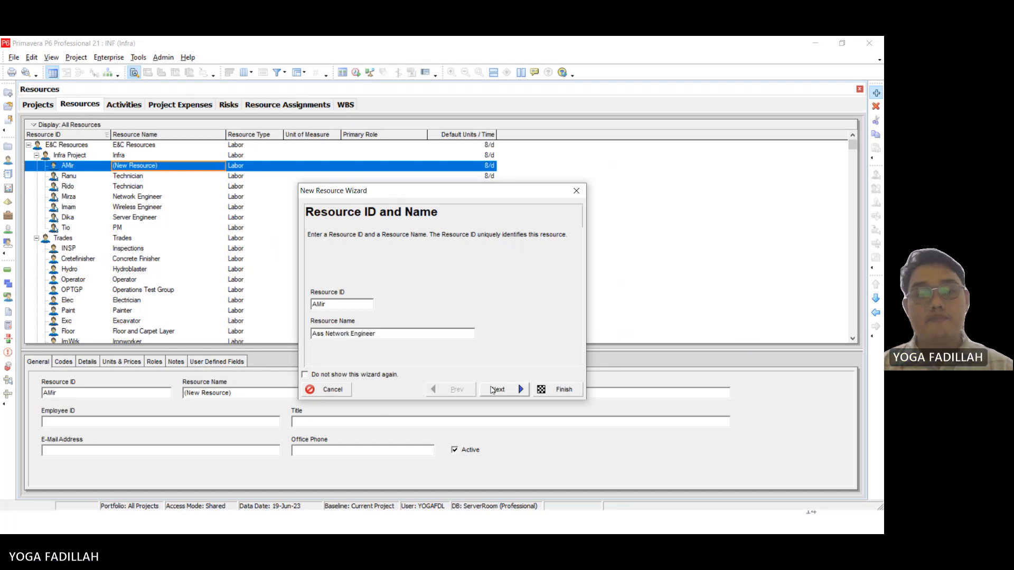
# - Go through the new resource's type and its units and prices settings, then cancel creating the resource
pyautogui.click(491, 390)
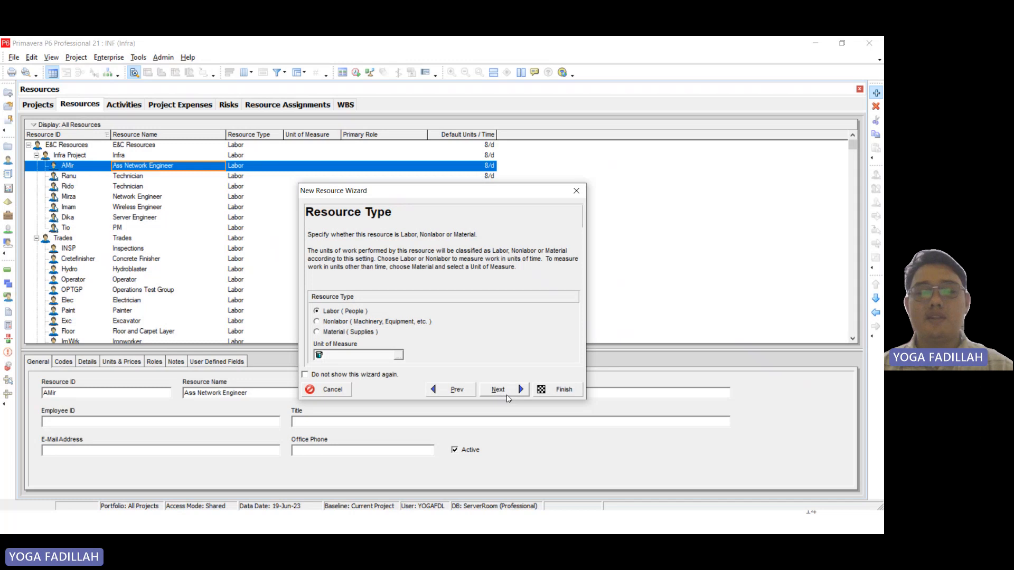
pyautogui.click(506, 394)
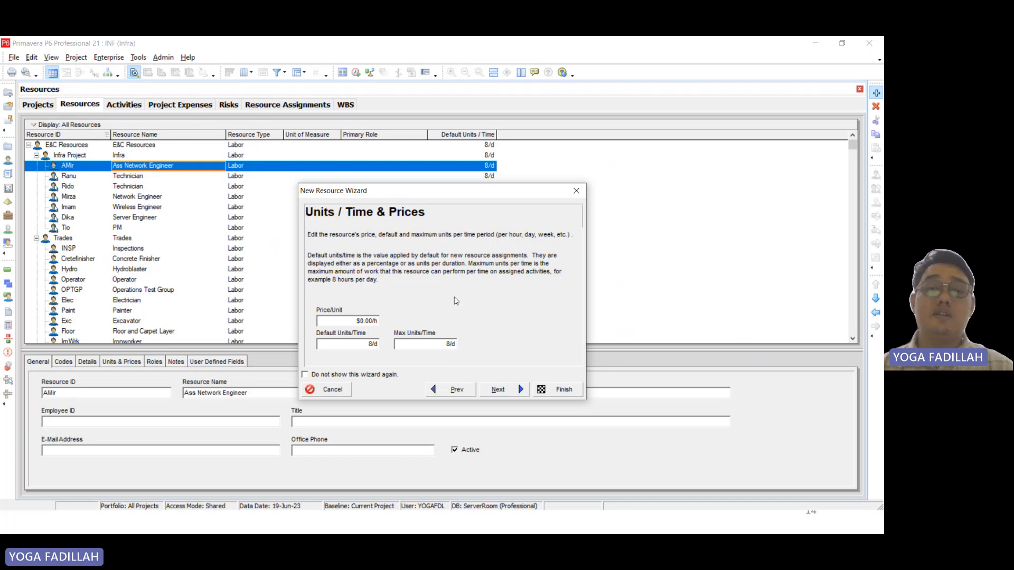
pyautogui.click(576, 191)
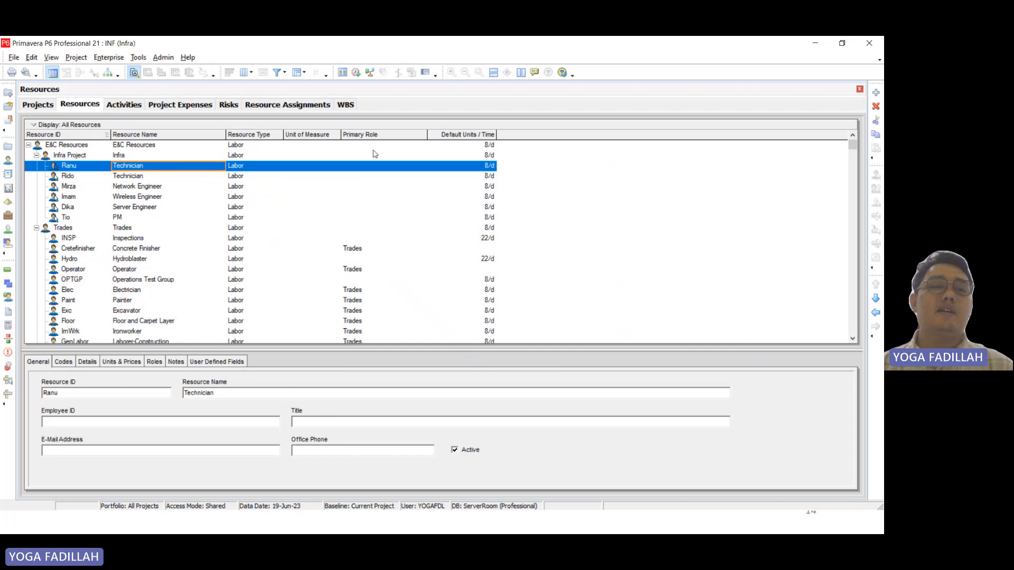
# - View the activity schedule, then examine the Infra project's WBS phases on their timeline and the available chart options
pyautogui.click(126, 105)
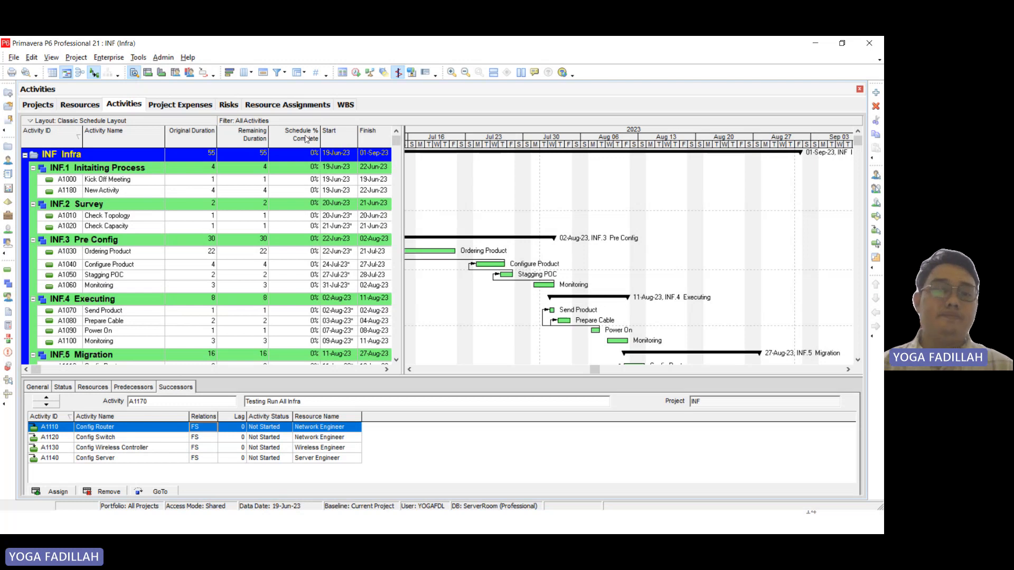
pyautogui.click(345, 104)
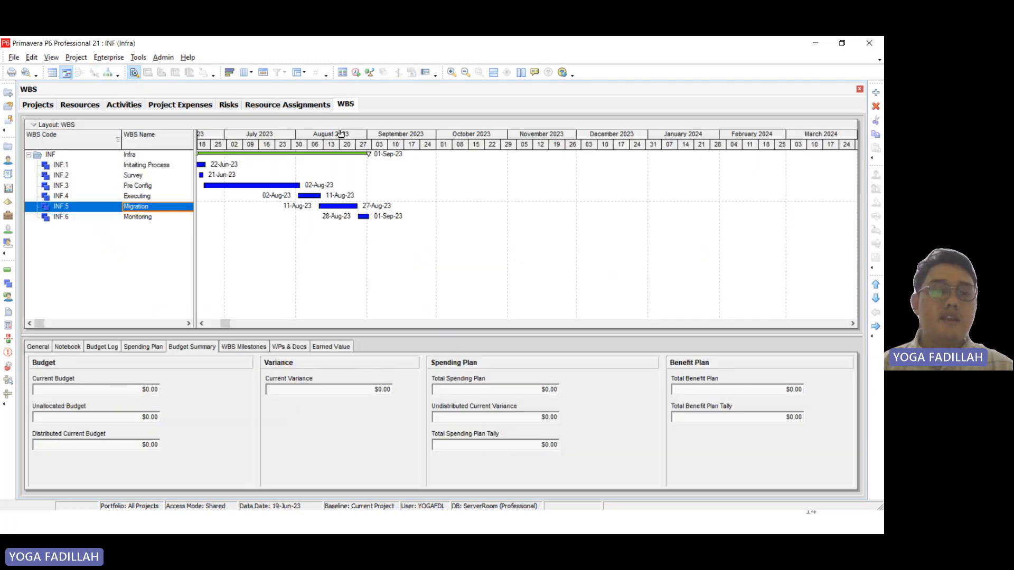
pyautogui.rightClick(289, 231)
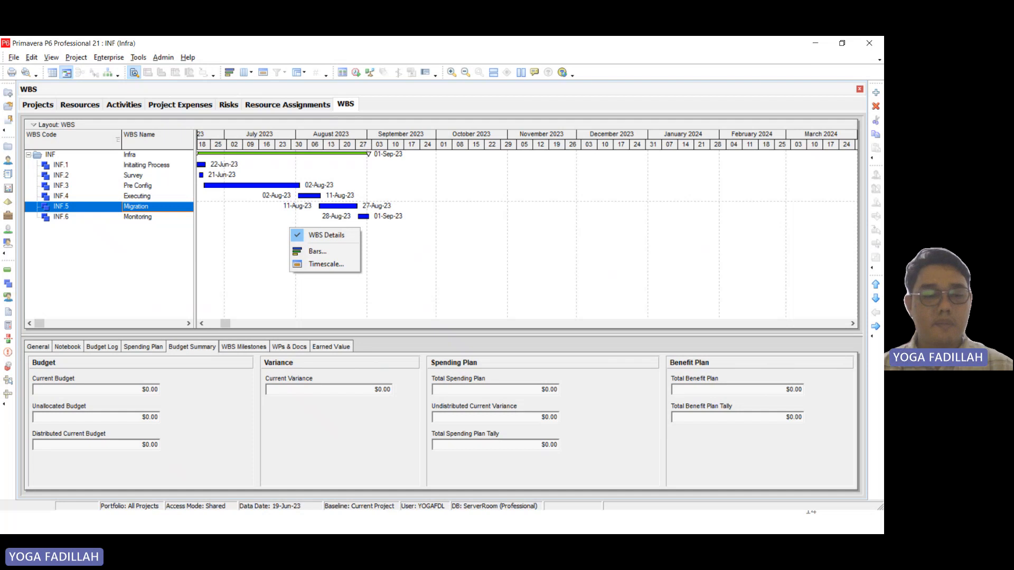
# - Switch to the Teams meeting window and request to stop its recording and transcription
pyautogui.hotkey('alt', 'Tab')
pyautogui.hotkey('alt', 'Tab')
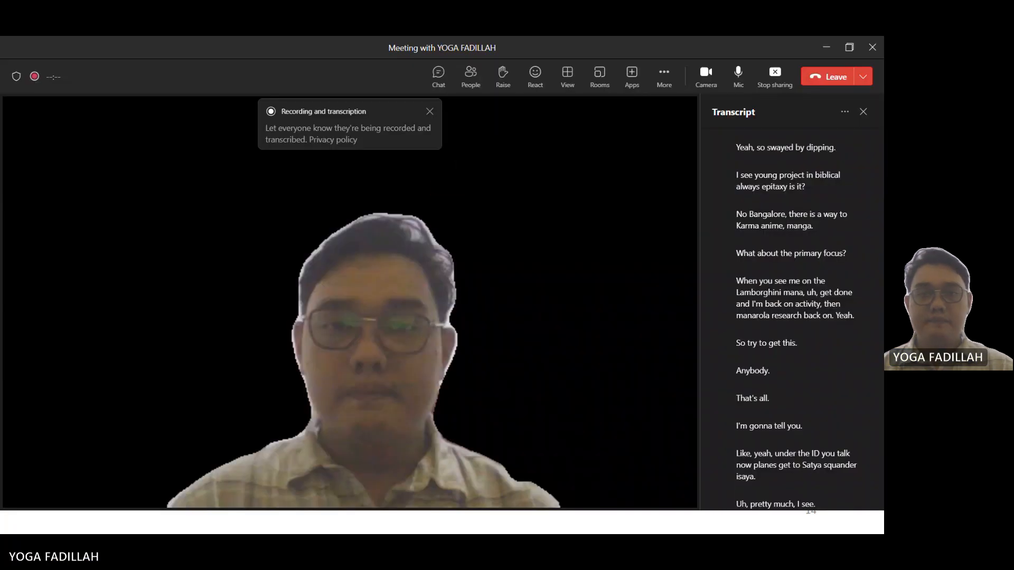
pyautogui.click(664, 76)
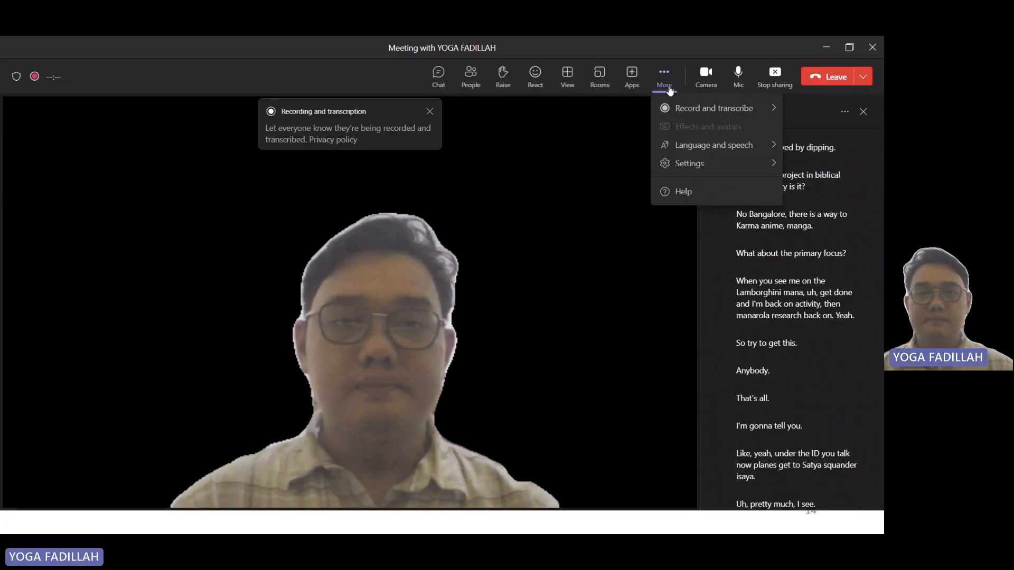
pyautogui.moveTo(675, 109)
pyautogui.click(626, 111)
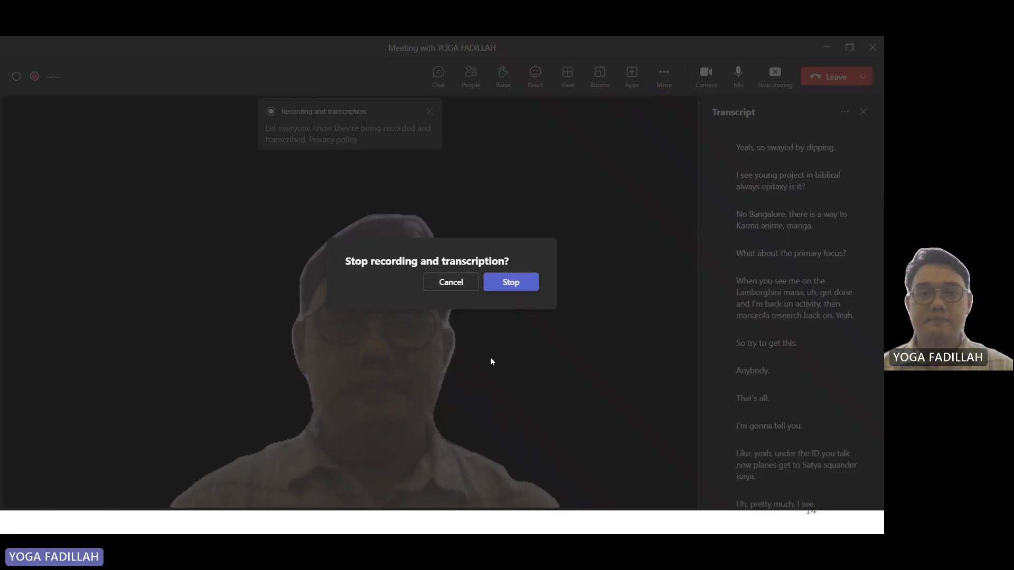